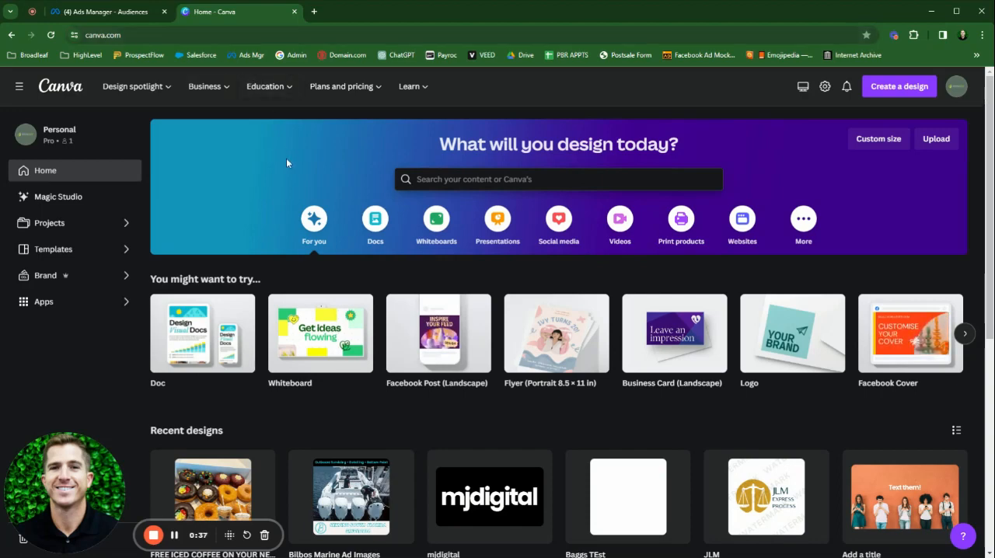
Step: Open the recent FREE ICED COFFEE design to view the finished ad, and close it again
scroll(286, 188, down, 2)
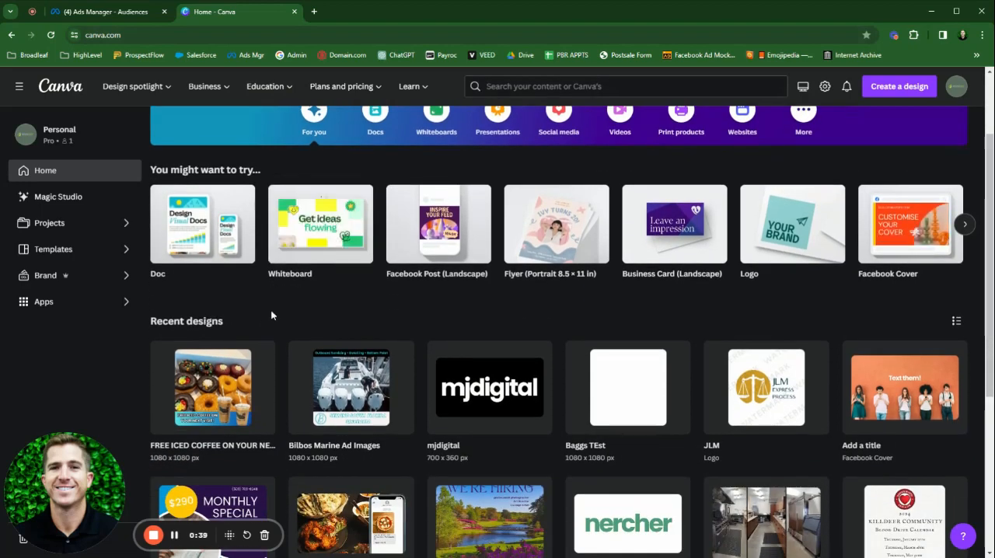
click(265, 375)
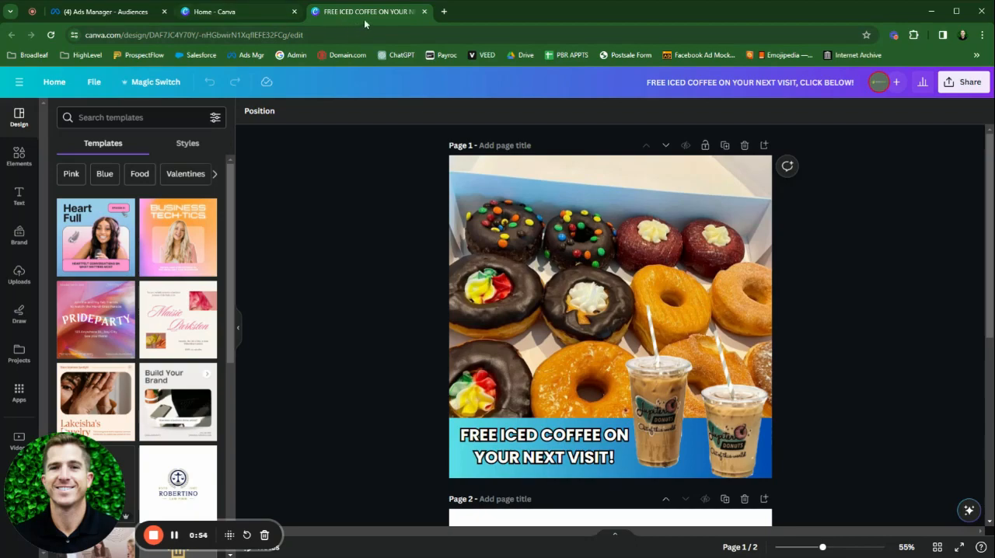
click(424, 11)
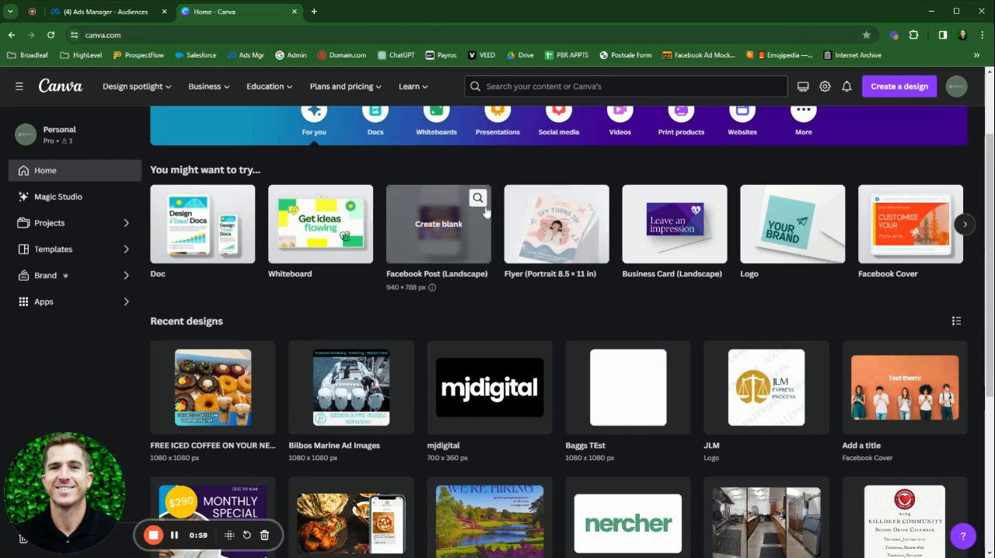
scroll(578, 238, up, 3)
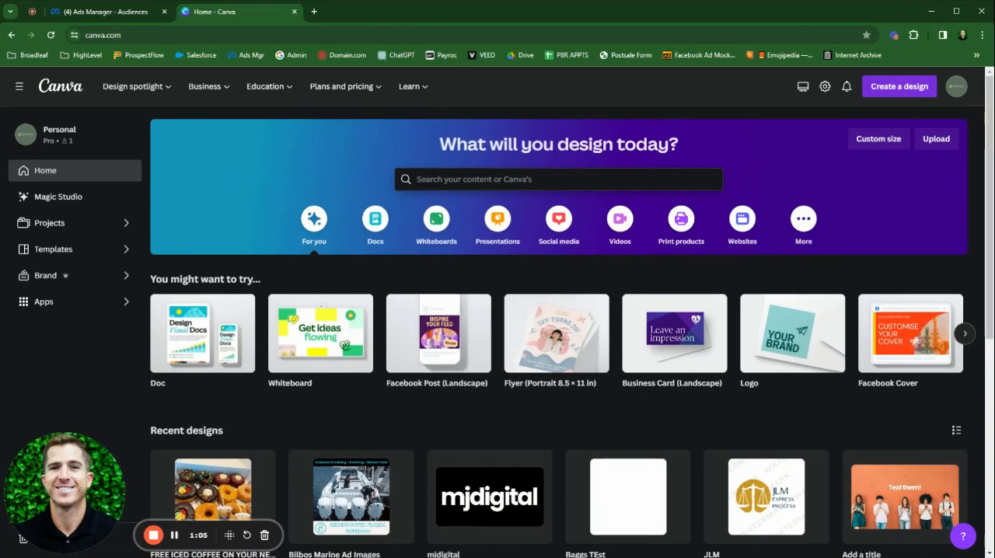
Step: Enter a custom size of 1080 × 1080 px for a new design
click(909, 91)
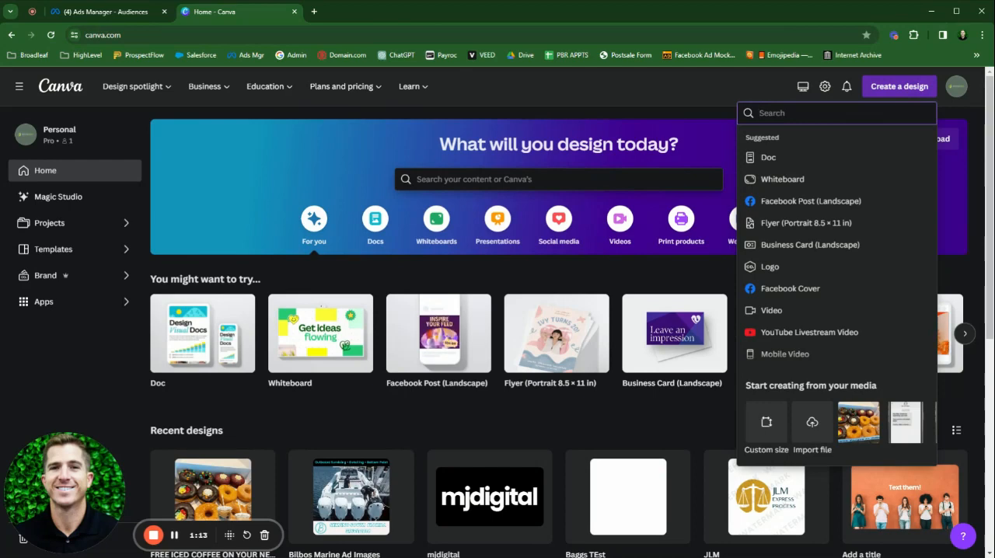
scroll(888, 184, down, 1)
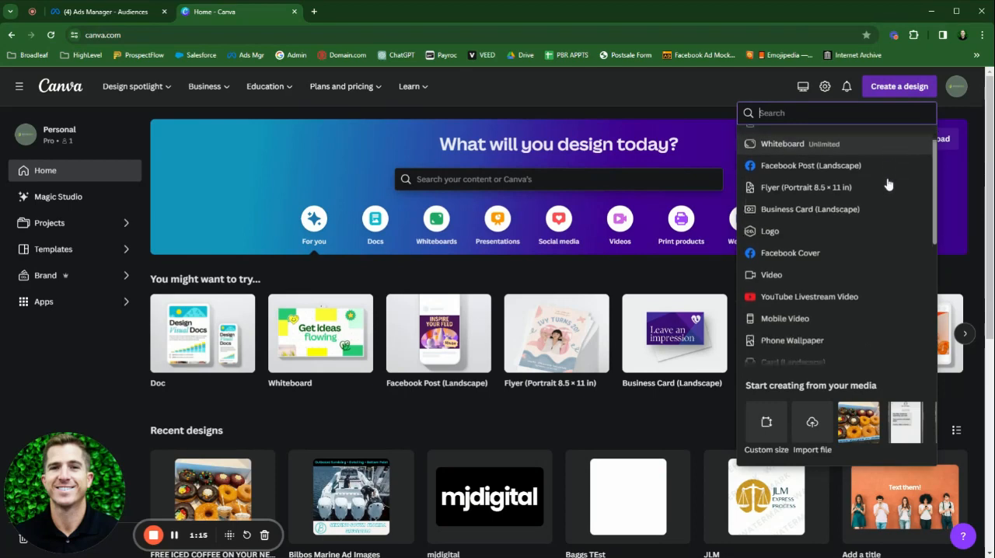
scroll(886, 183, down, 3)
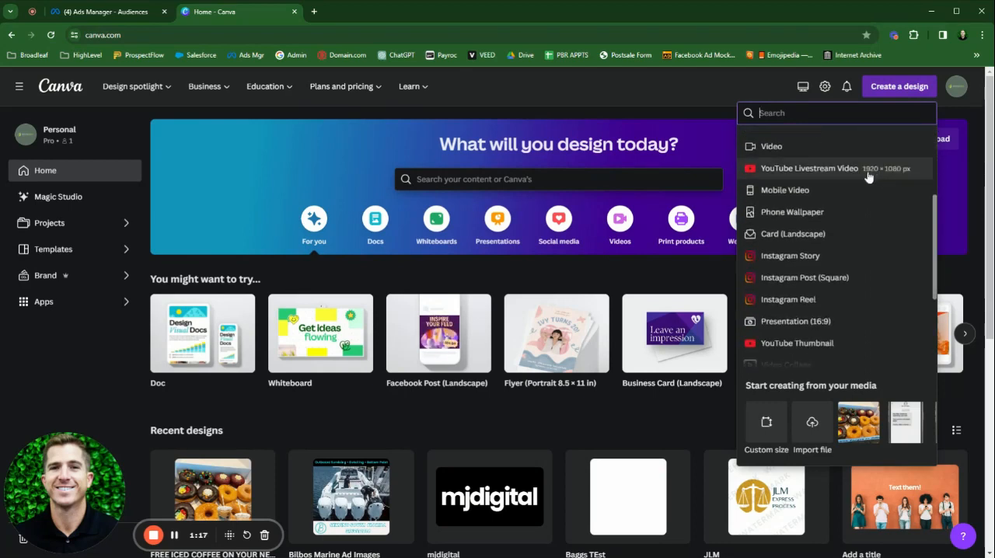
scroll(869, 177, down, 3)
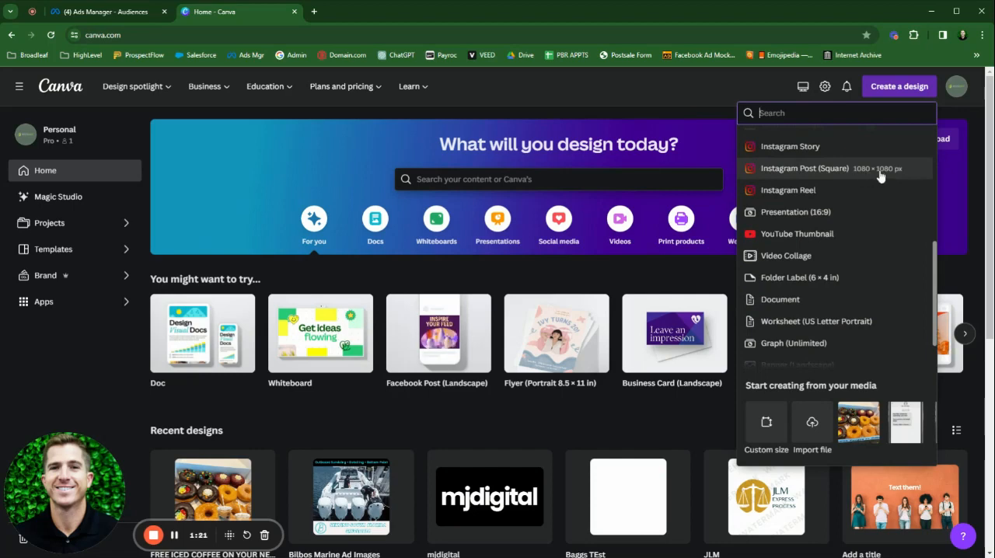
click(774, 424)
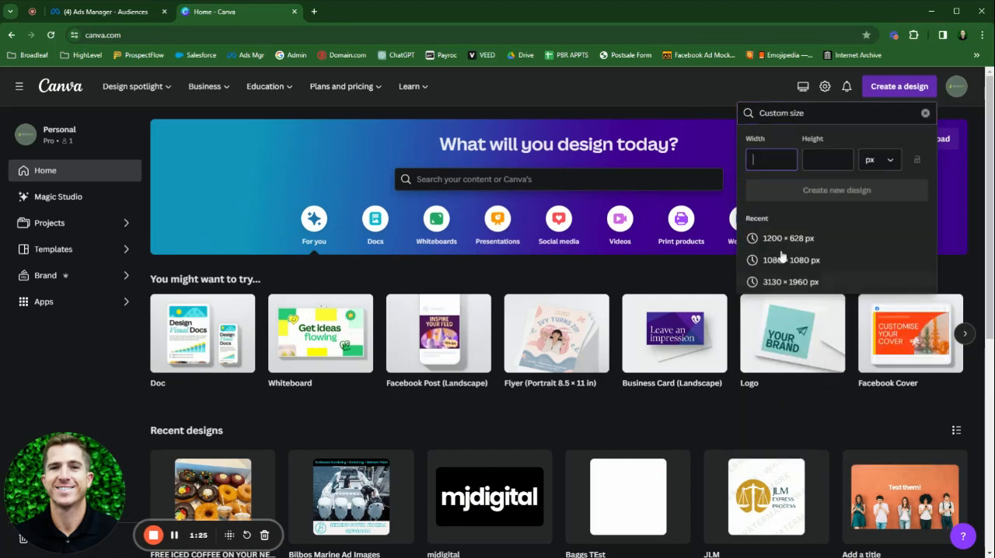
text(108)
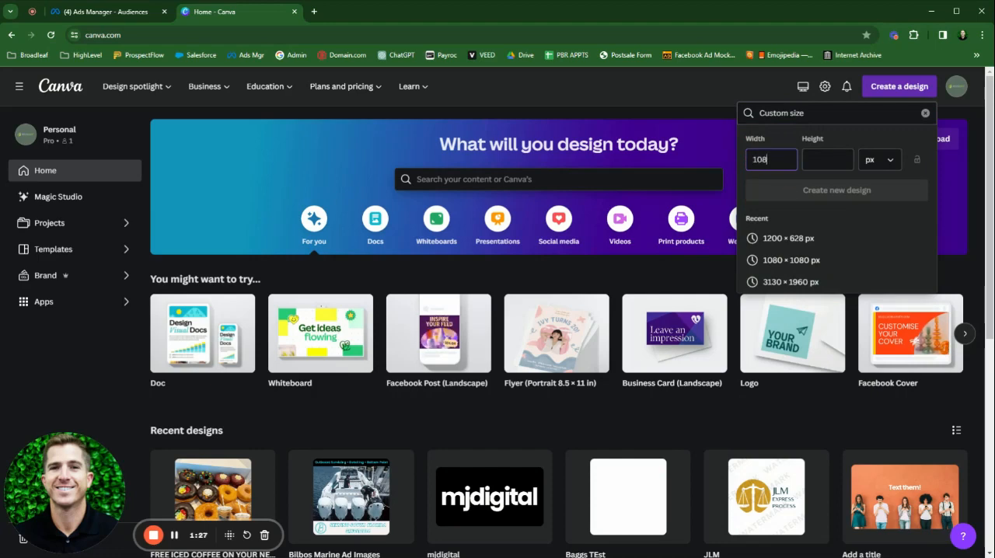
text(0)
key(Tab)
text(10)
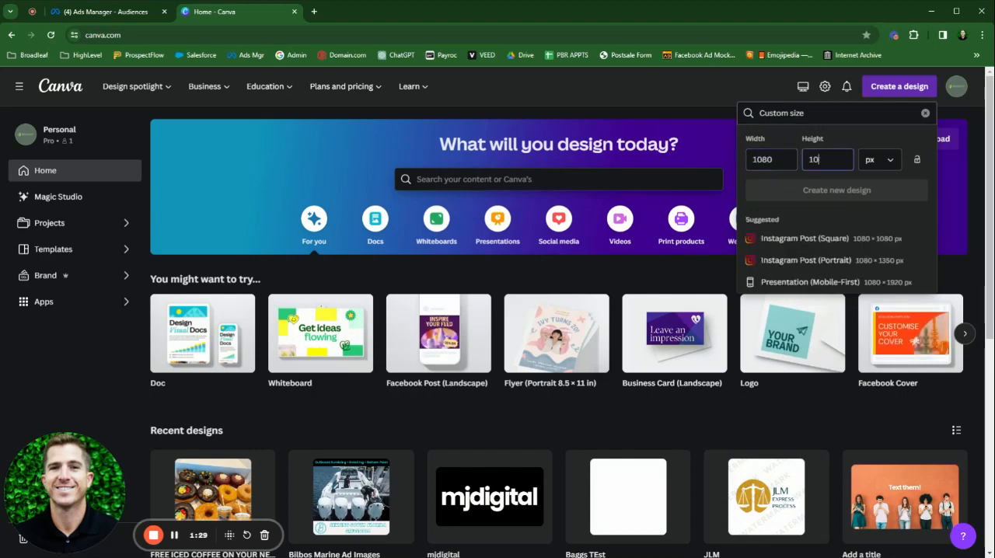
text(80)
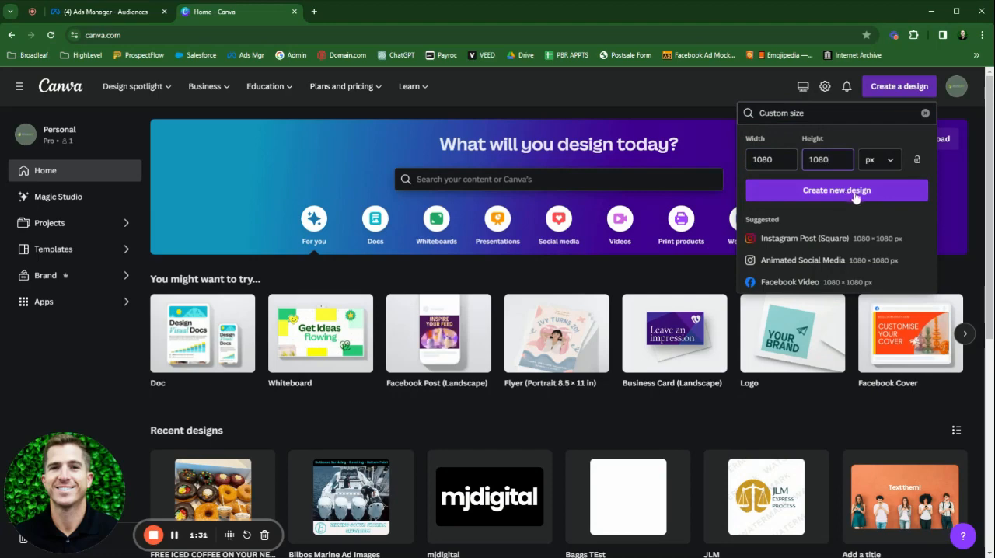
Step: Open the recent FREE ICED COFFEE design and select its blank page 2
click(263, 485)
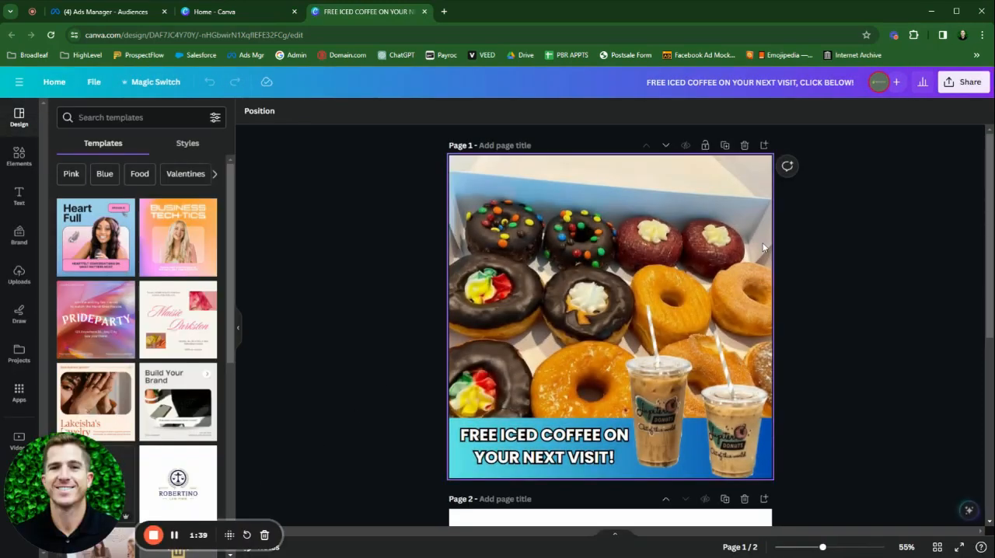
scroll(852, 249, down, 1)
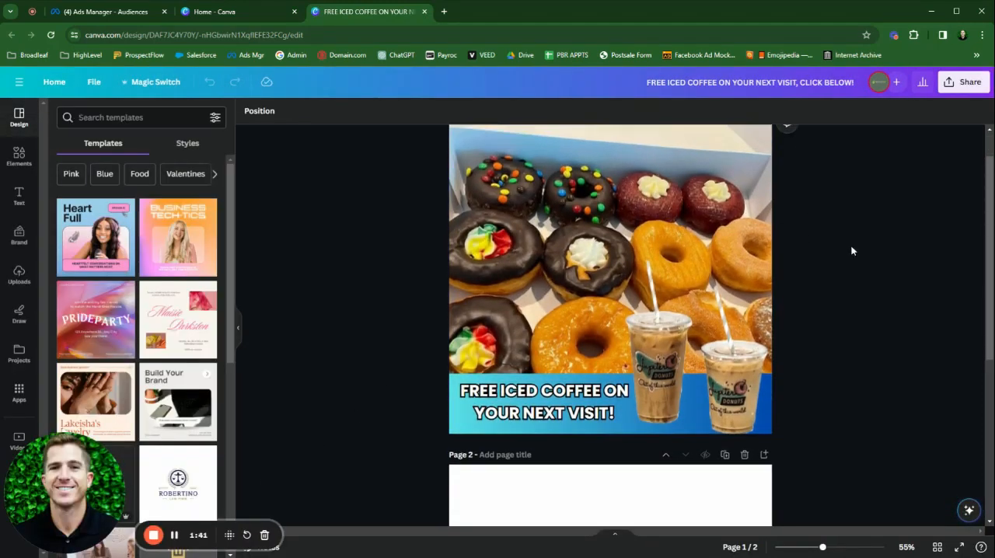
scroll(851, 250, down, 4)
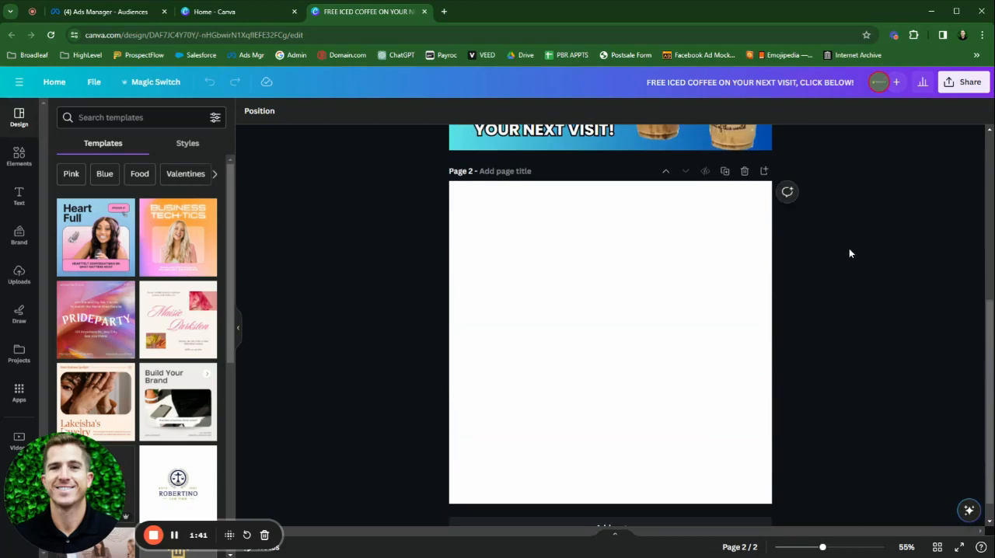
click(659, 298)
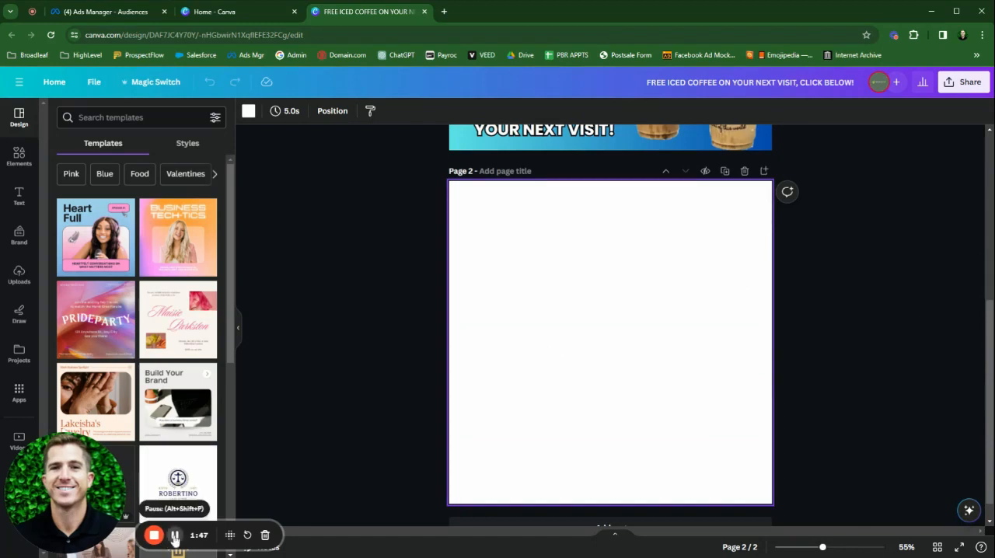
click(174, 535)
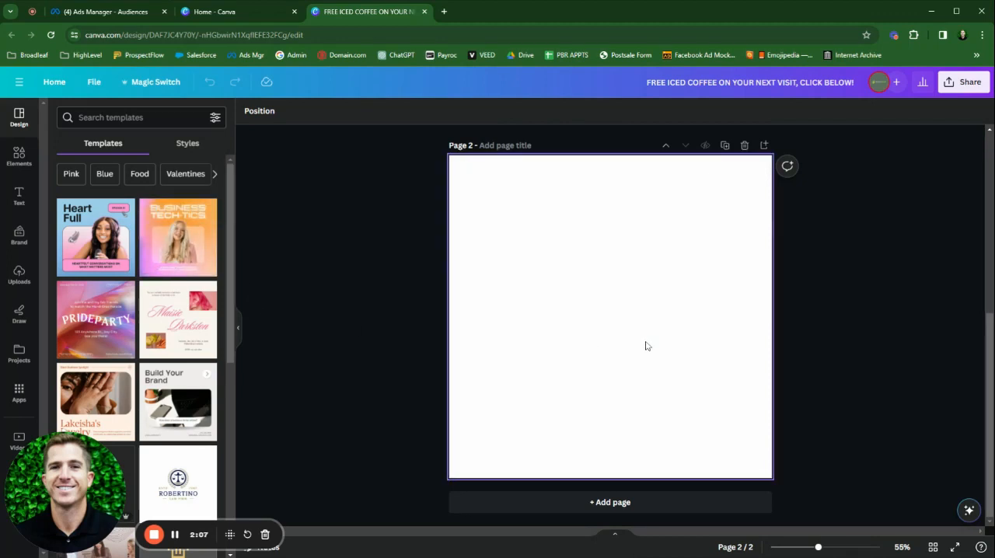
Step: Examine the finished donut and iced coffee ad on page 1 alongside the blank page 2
scroll(662, 342, up, 4)
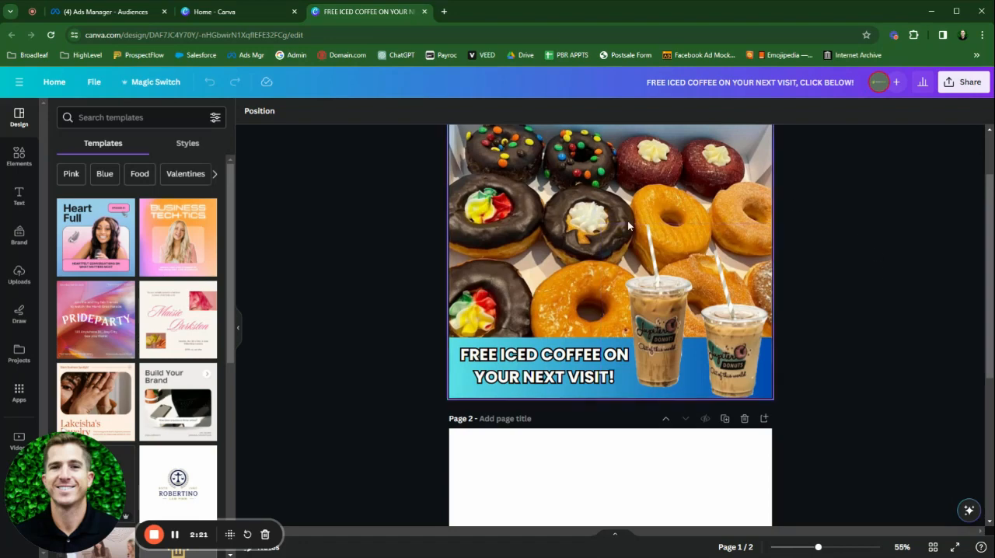
click(607, 256)
scroll(608, 256, up, 1)
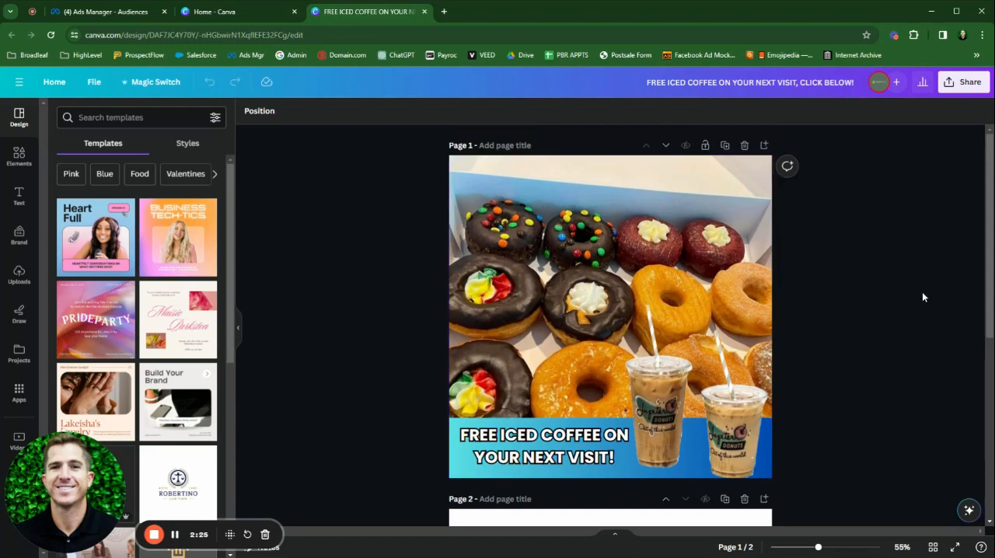
scroll(922, 294, down, 1)
scroll(921, 300, down, 4)
scroll(922, 311, up, 3)
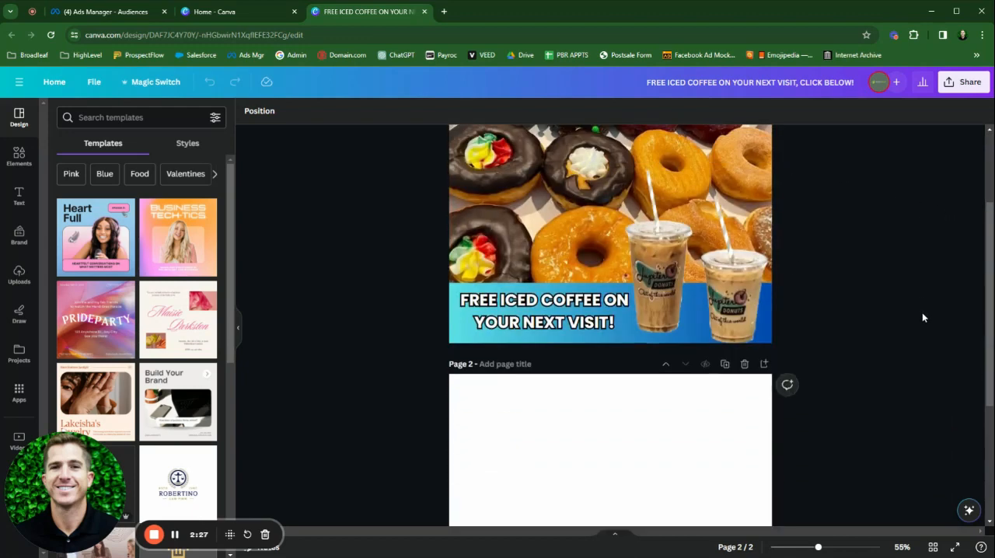
scroll(669, 398, down, 4)
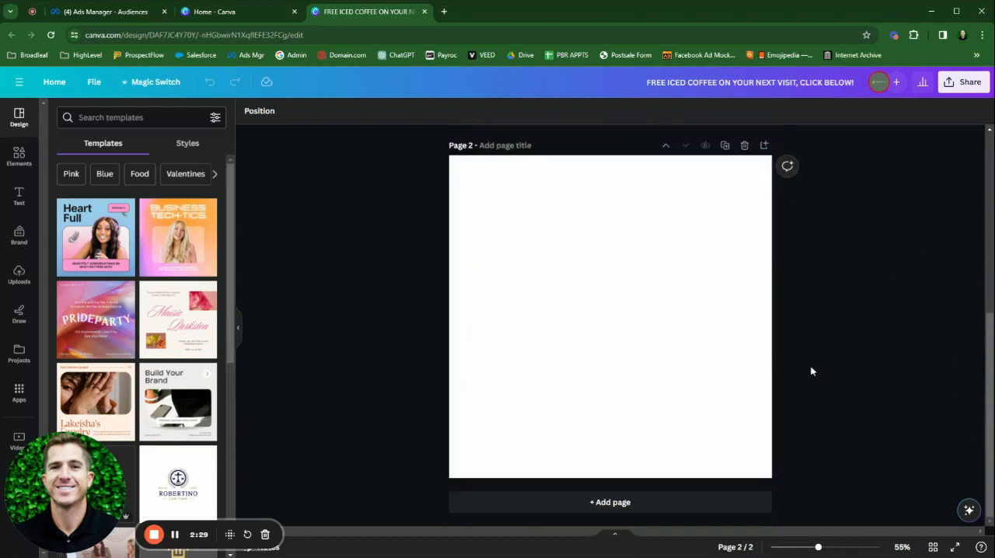
scroll(844, 375, up, 5)
scroll(844, 375, up, 1)
scroll(797, 333, down, 5)
Step: Upload the IcedCoffee image from the Downloads folder to the design's uploads
click(17, 276)
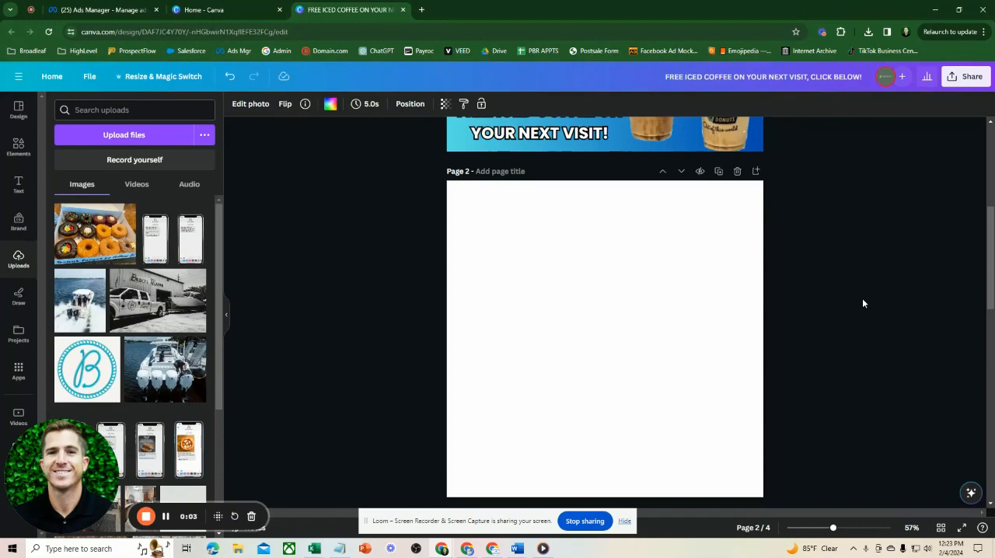
click(154, 144)
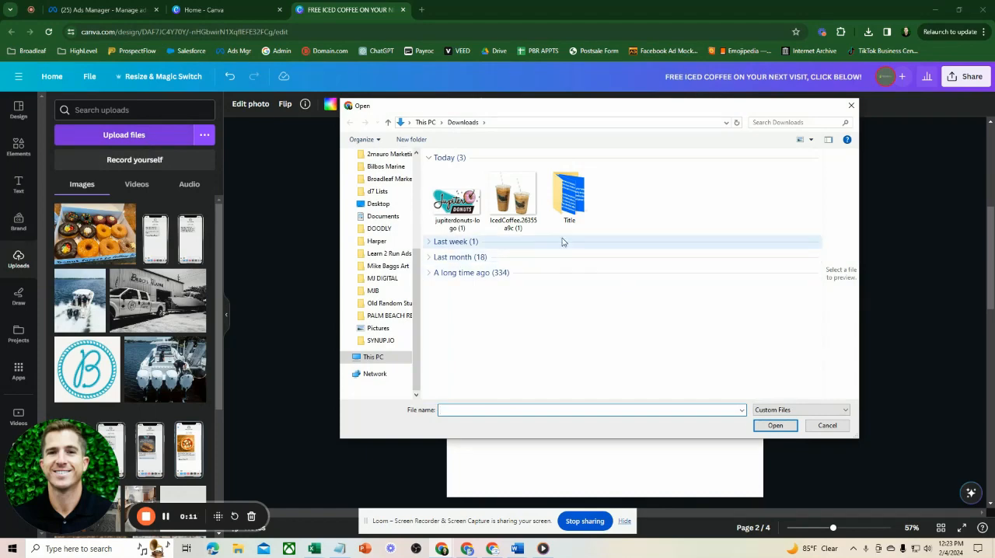
double_click(527, 206)
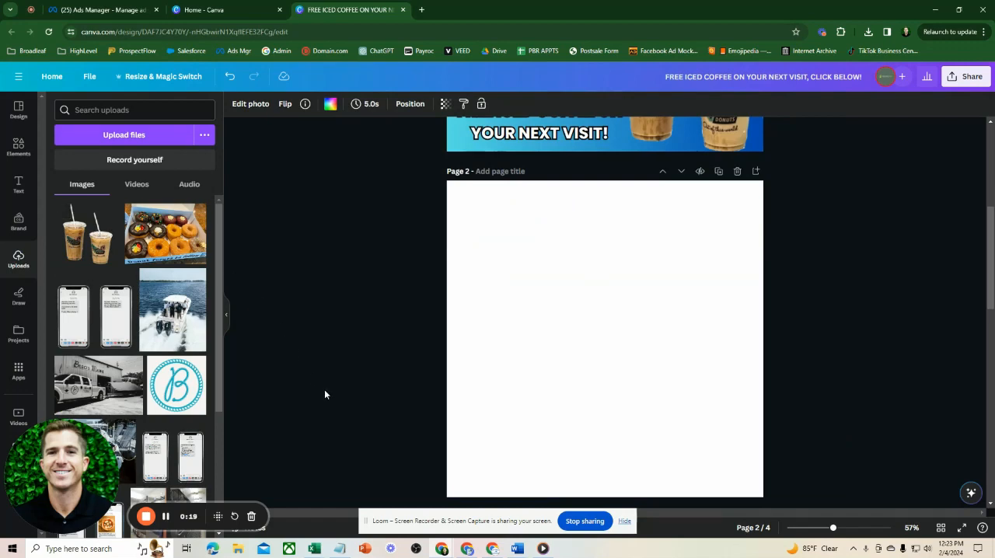
Step: Switch to File Explorer and transfer the IcedCoffee image from the Downloads folder straight into Canva's uploads
click(239, 549)
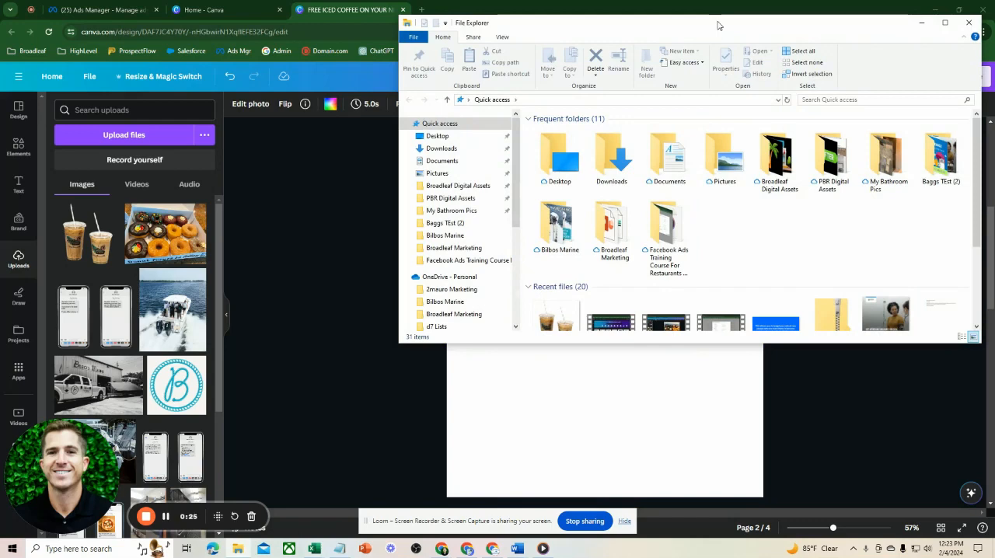
drag(719, 26, 712, 73)
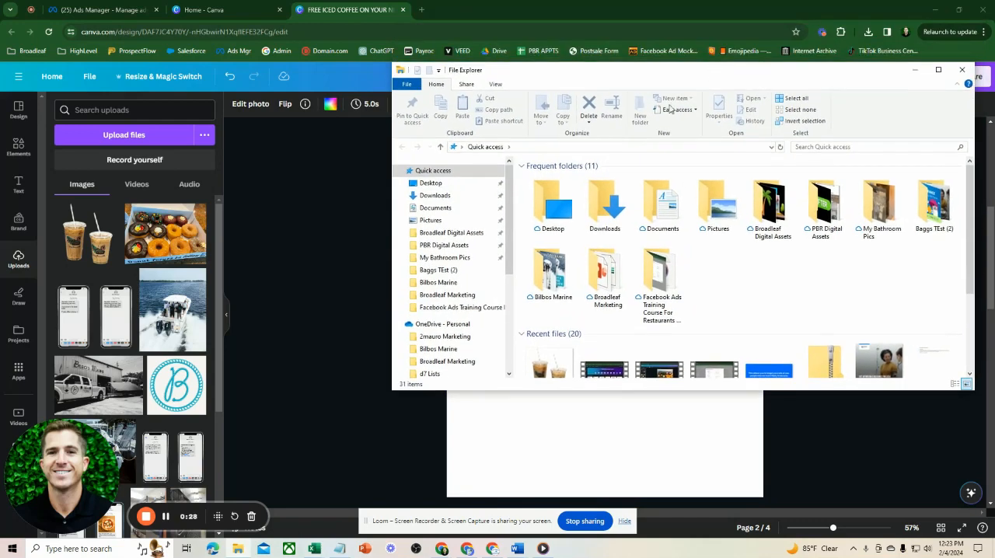
click(436, 208)
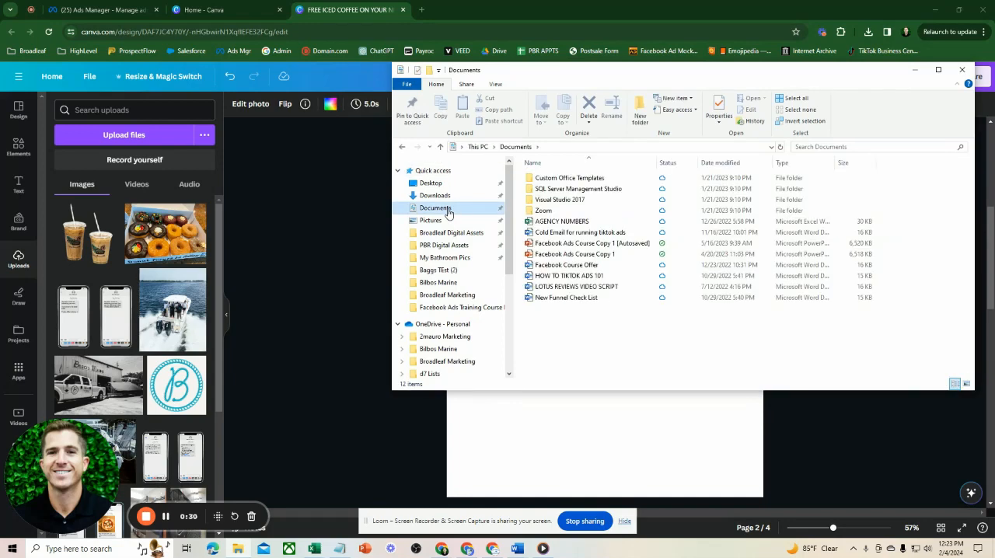
click(435, 195)
click(622, 205)
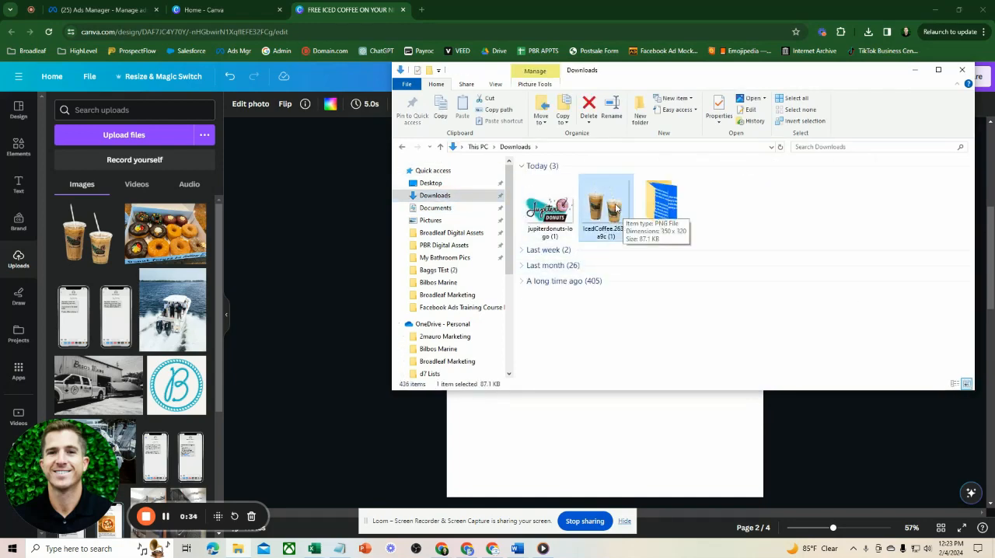
drag(623, 213, 107, 253)
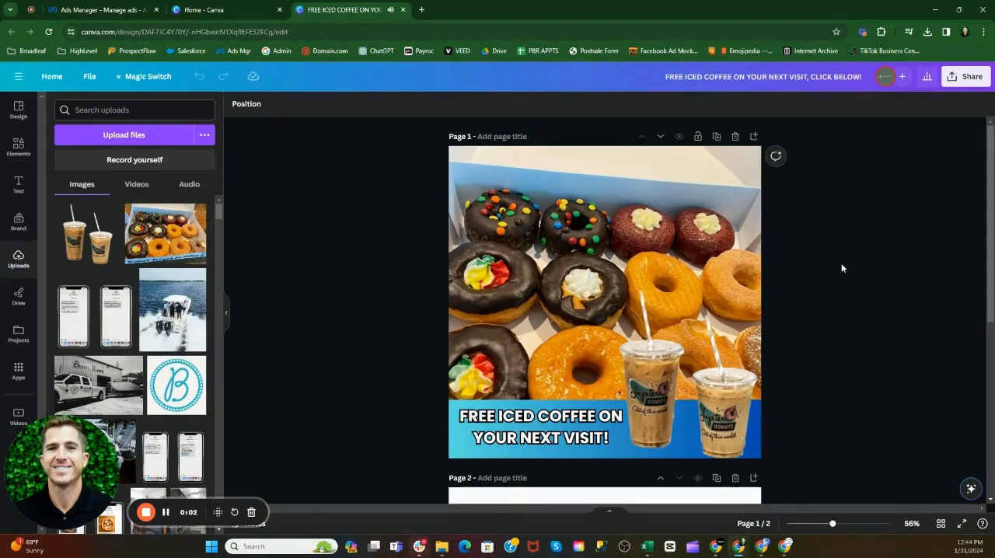
Step: Place the uploaded donut box photo on page 2 and enlarge it proportionally until it covers the whole page
scroll(840, 268, down, 5)
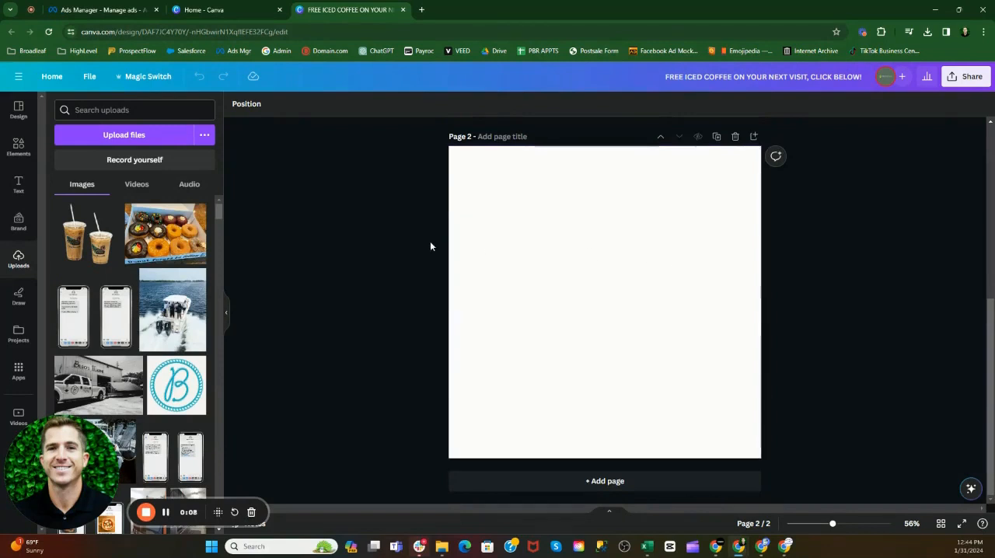
click(166, 228)
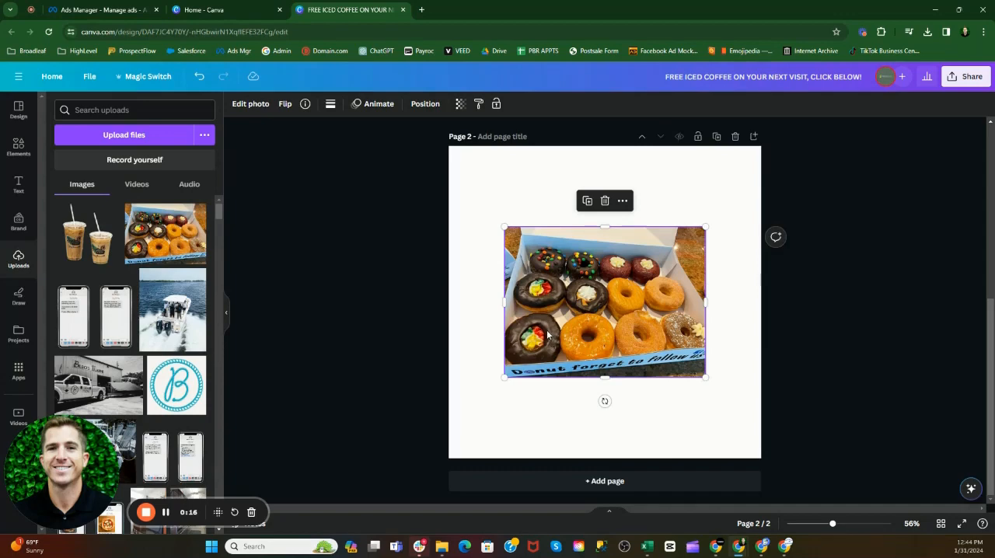
drag(504, 377, 448, 420)
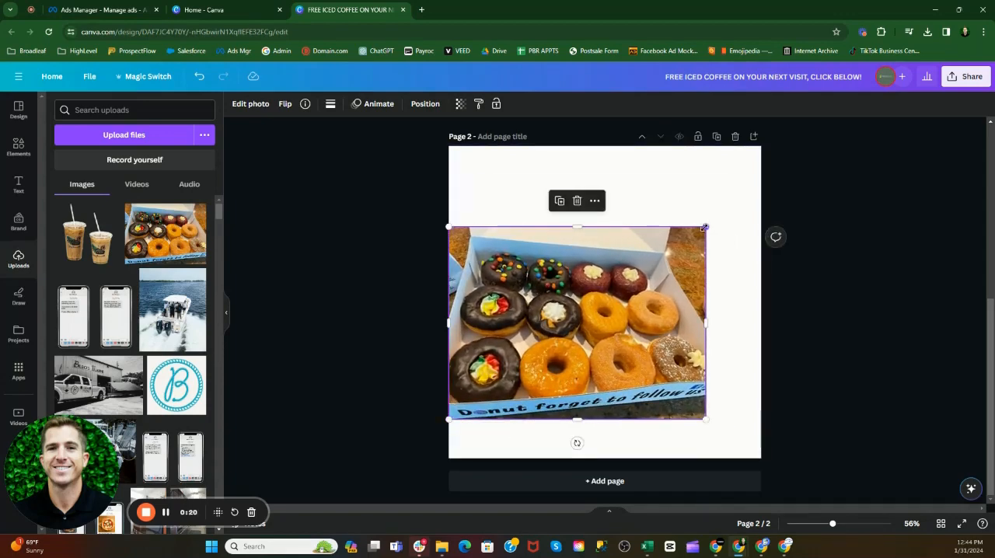
drag(705, 226, 761, 185)
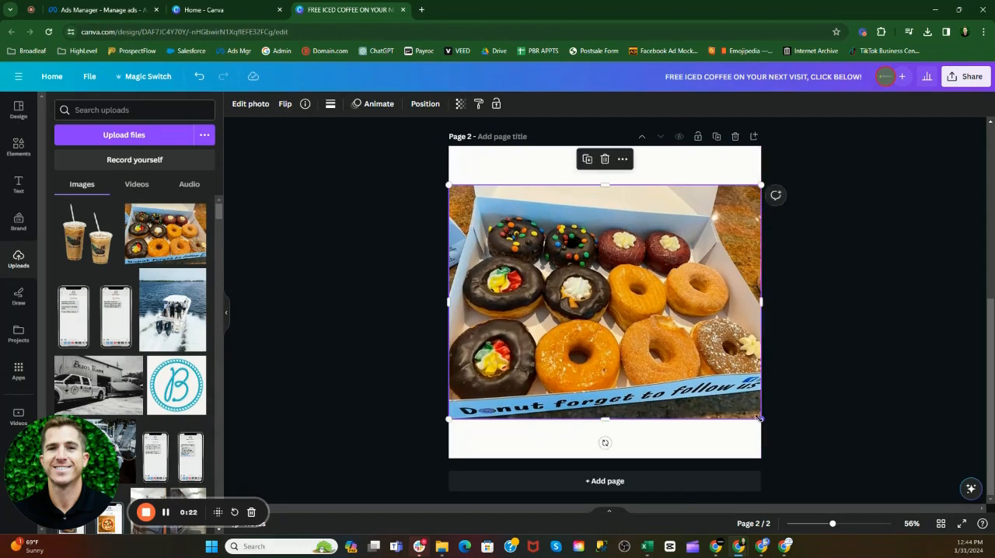
drag(761, 419, 811, 460)
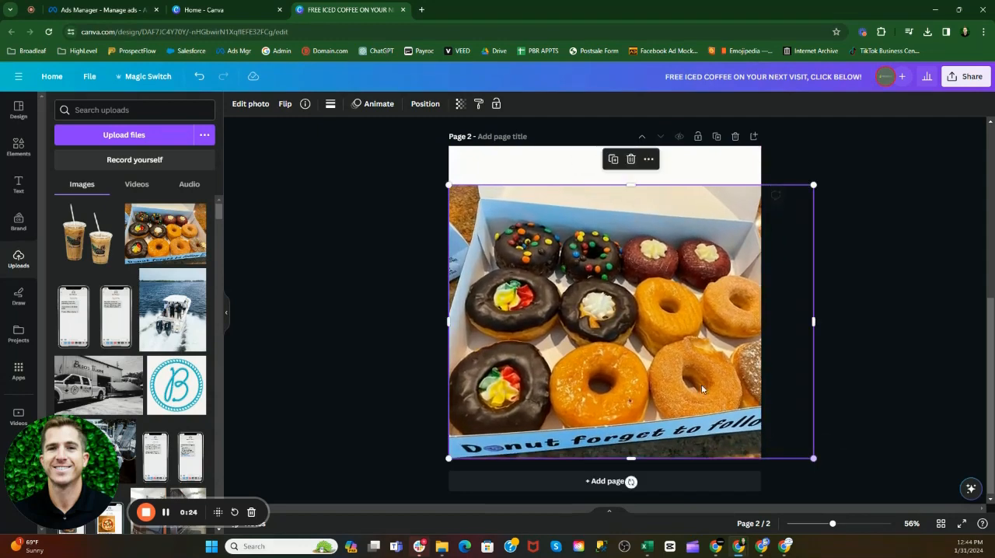
drag(450, 186, 399, 142)
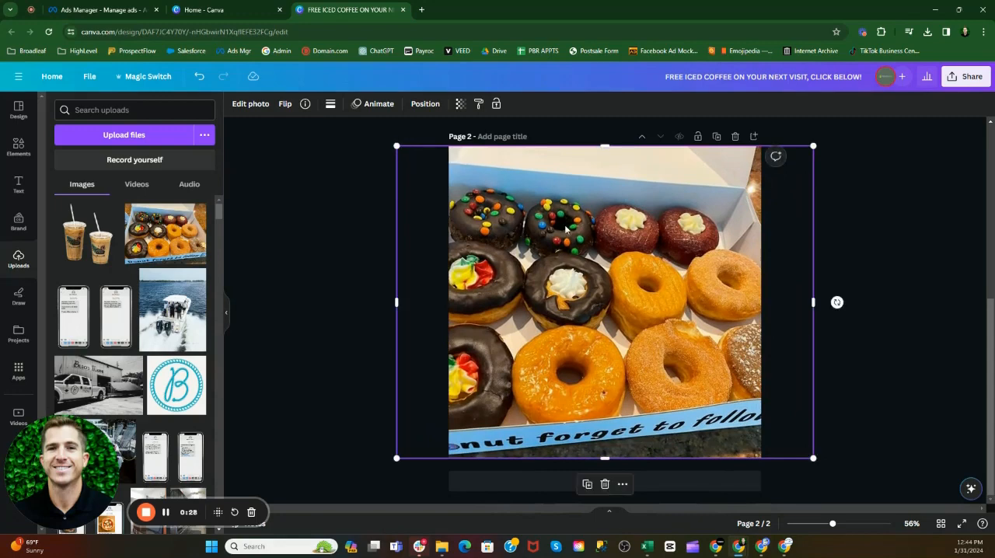
Step: Replace the enlarged donut box photo on page 2 with a fresh copy and set it as the page background
mouse_move(565, 228)
mouse_down()
mouse_move(591, 229)
mouse_move(580, 228)
mouse_up()
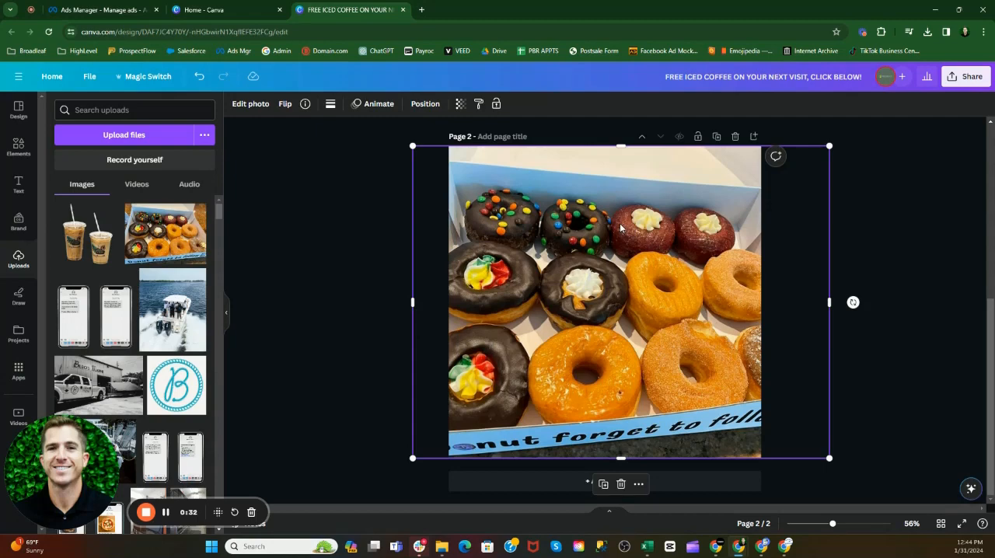
key(Delete)
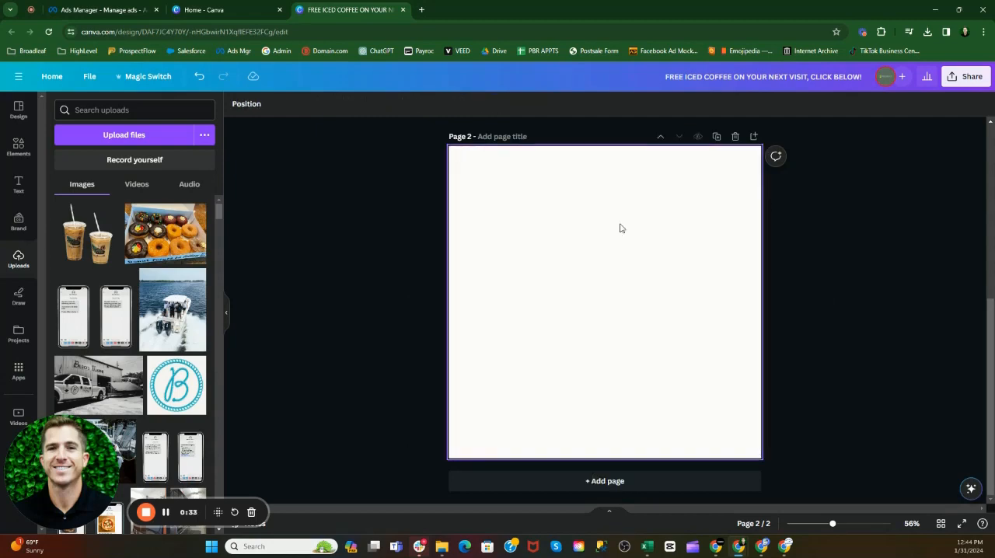
click(166, 233)
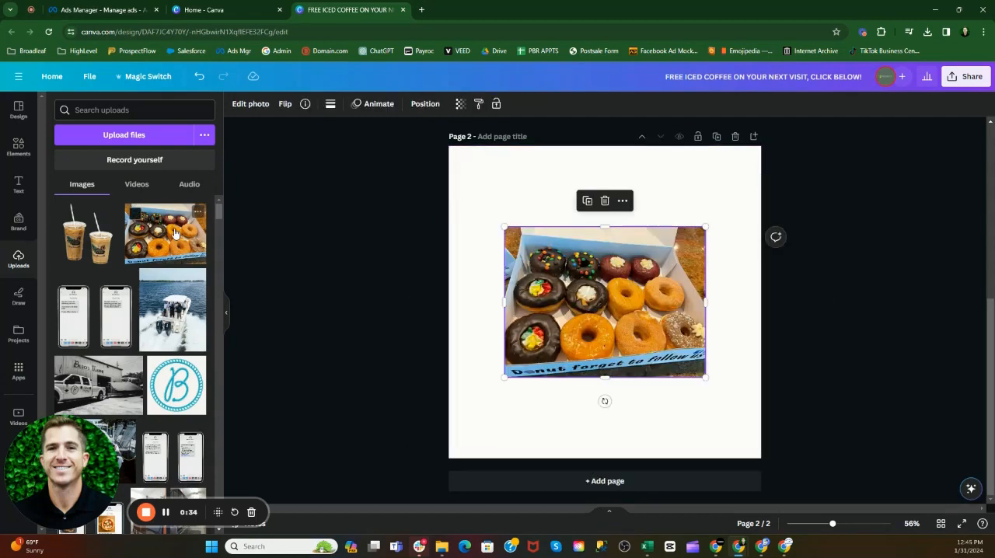
right_click(595, 288)
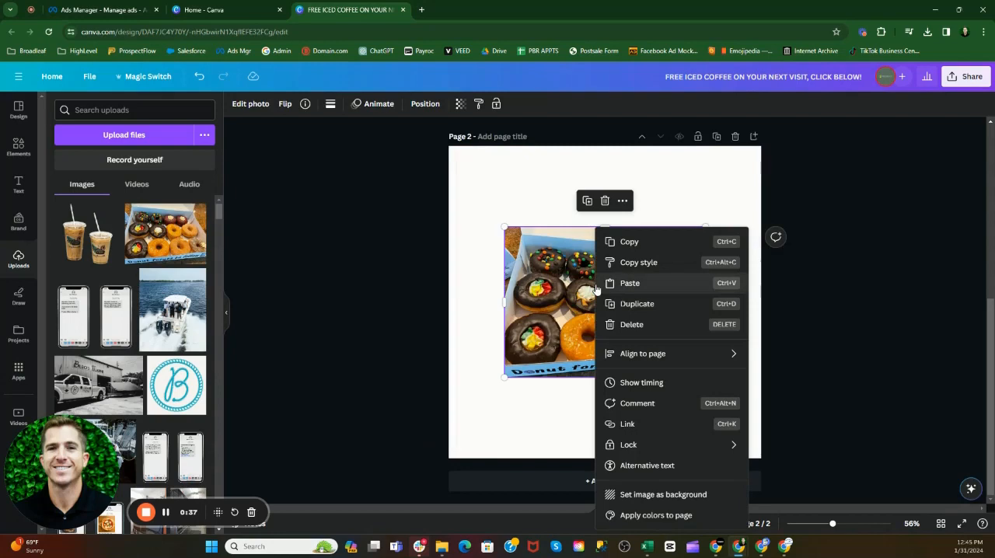
click(631, 496)
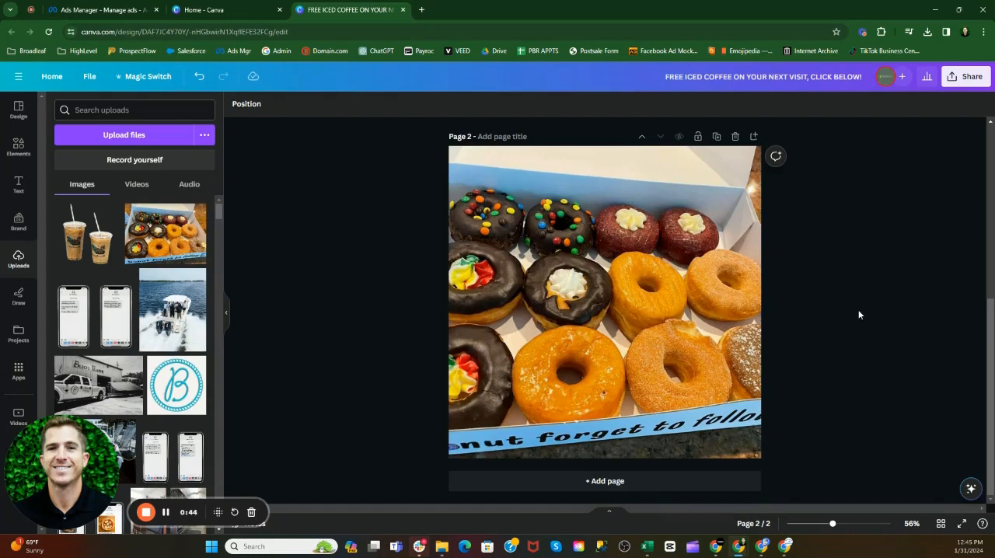
Step: Reposition the background donut photo within its crop, shifting it slightly to the right so more of the left-hand donuts fit
click(614, 294)
double_click(614, 290)
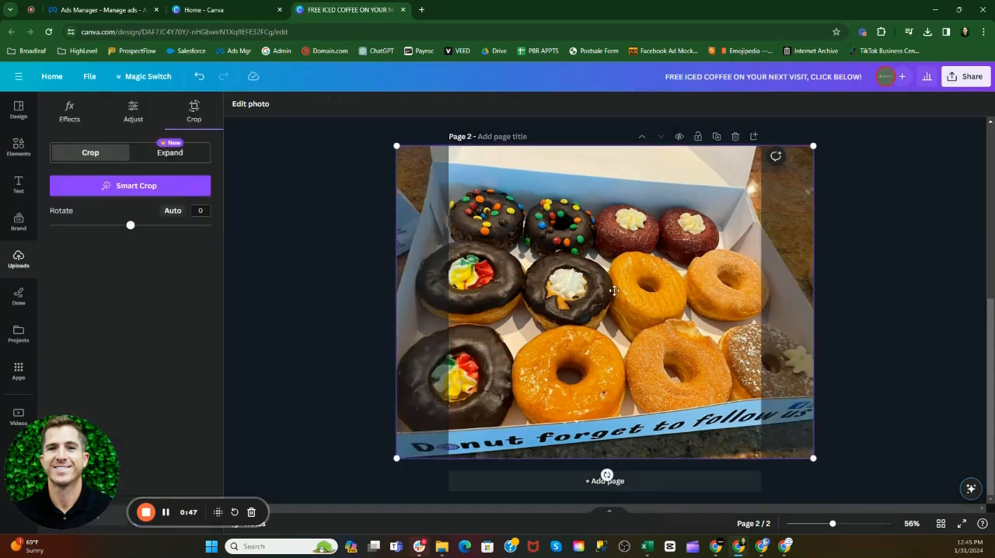
drag(615, 290, 637, 293)
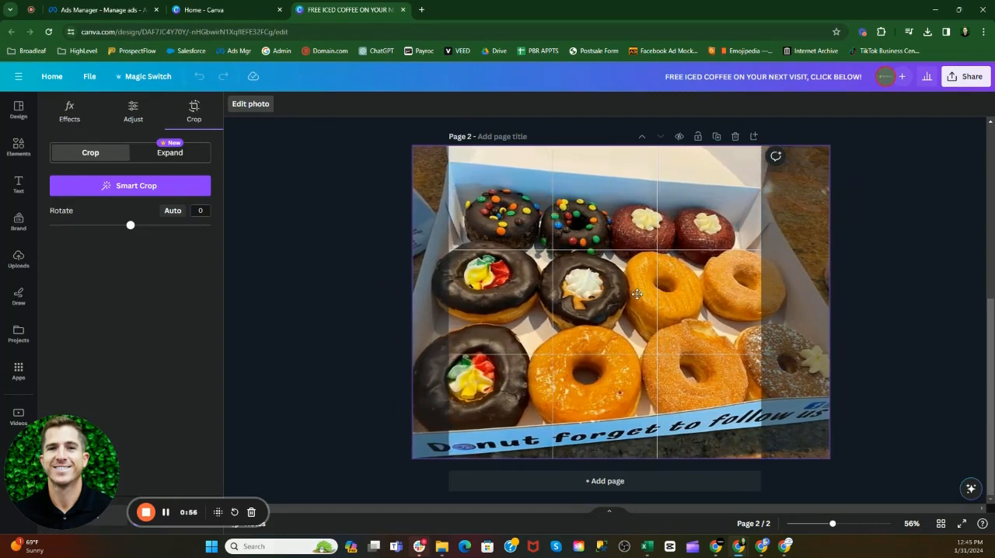
click(905, 281)
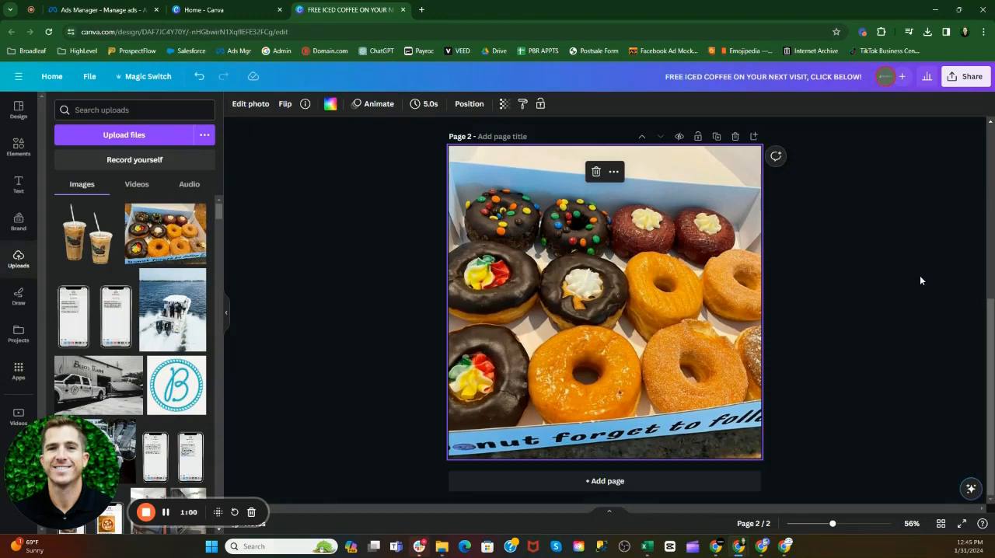
Step: Examine the headline text and the blue gradient banner shape behind it on page 1
drag(993, 350, 993, 239)
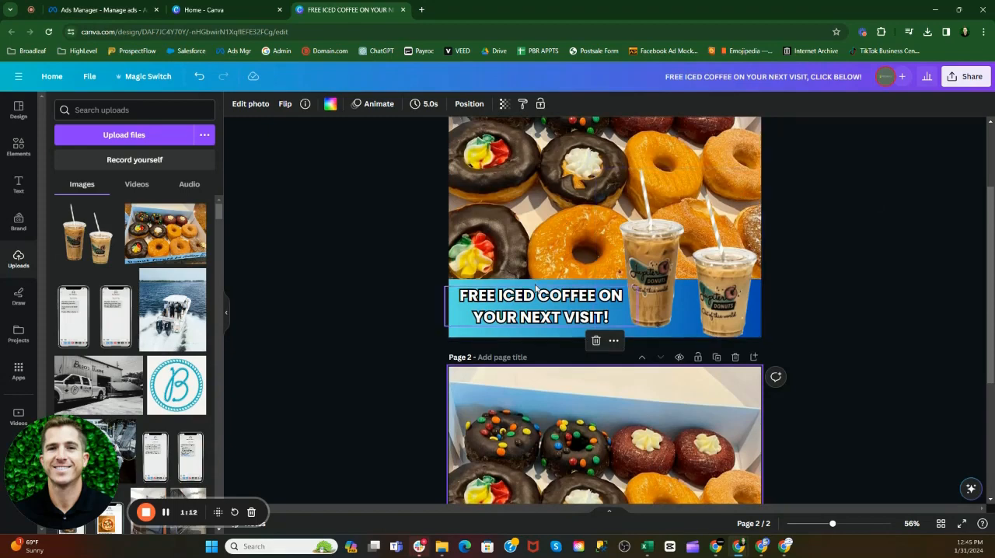
click(555, 304)
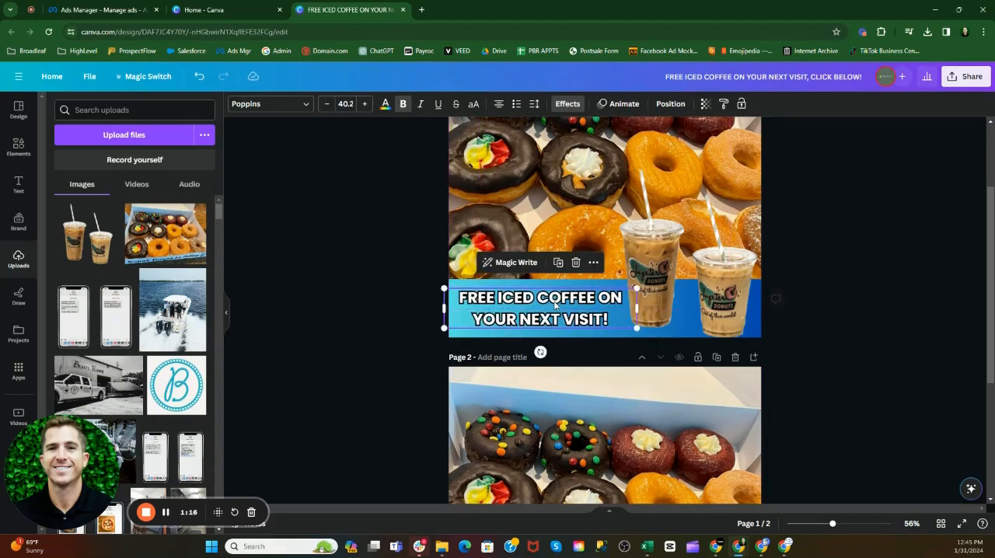
click(555, 282)
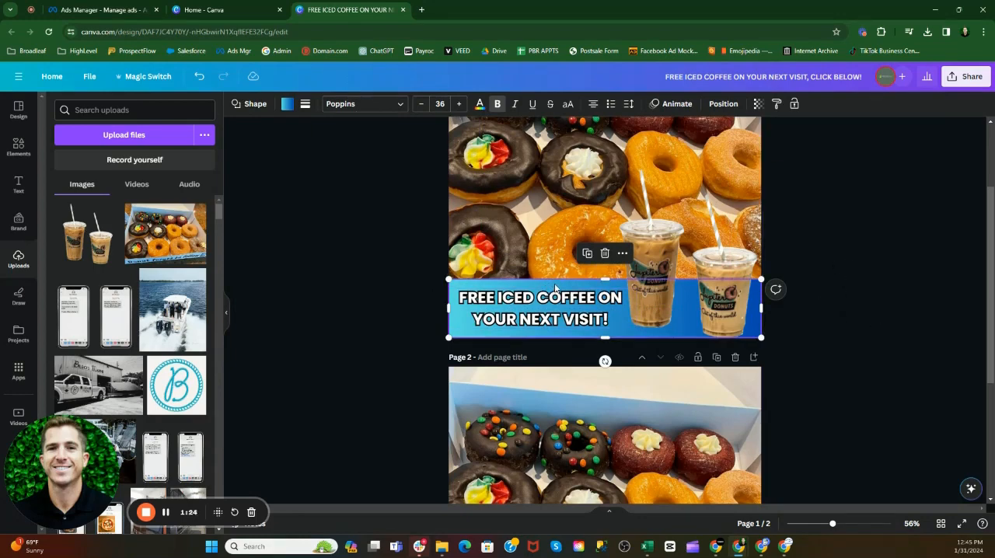
click(872, 294)
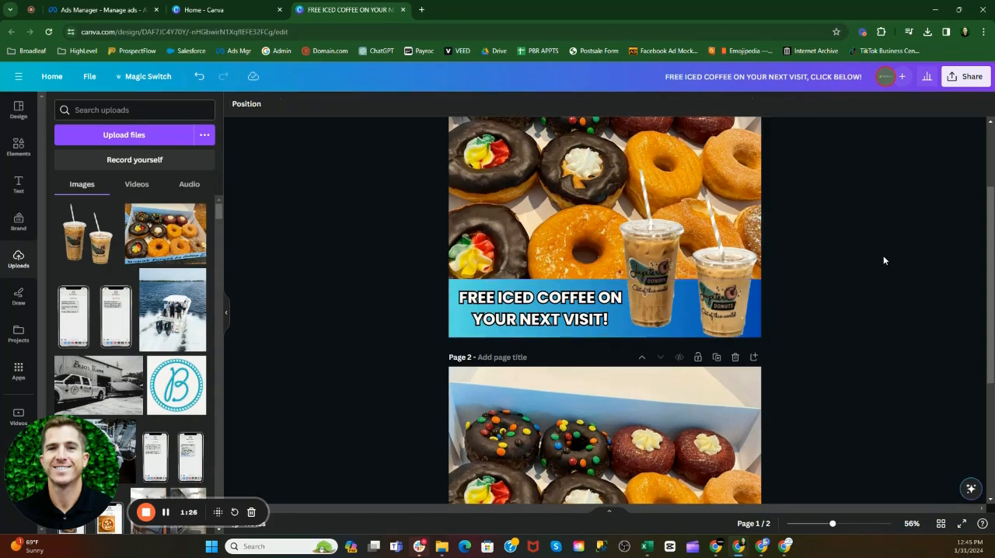
scroll(883, 259, down, 3)
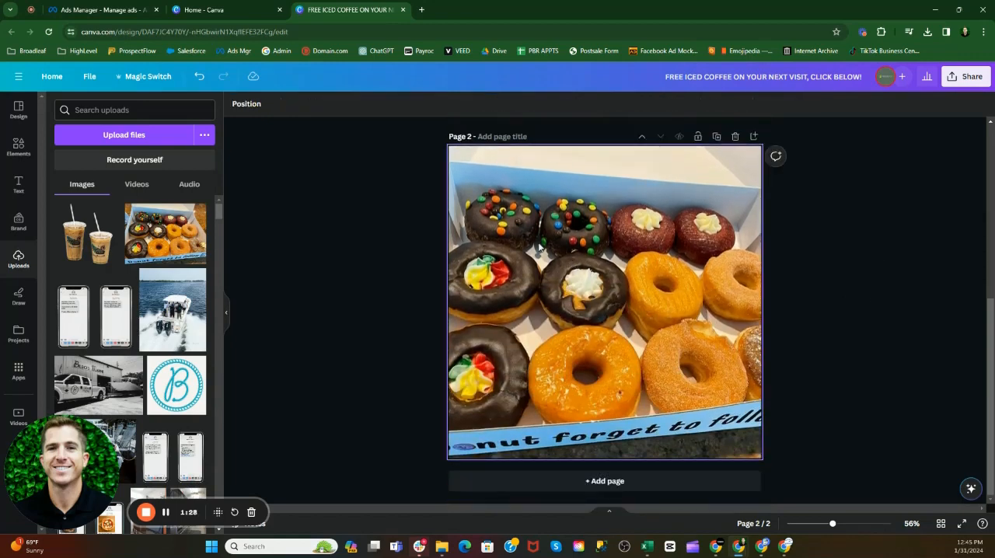
Step: Search the elements for "square" and add the plain square shape to page 2
click(19, 146)
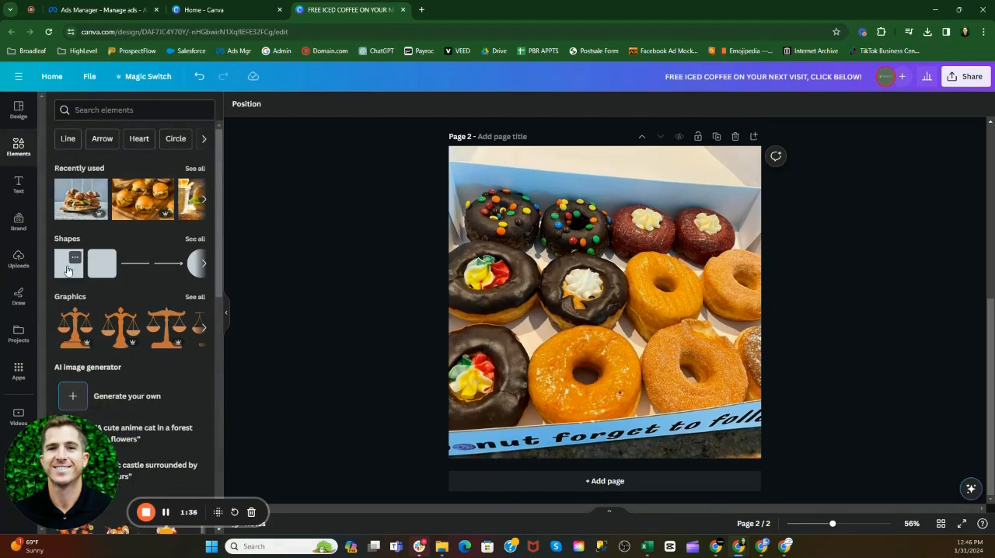
click(102, 110)
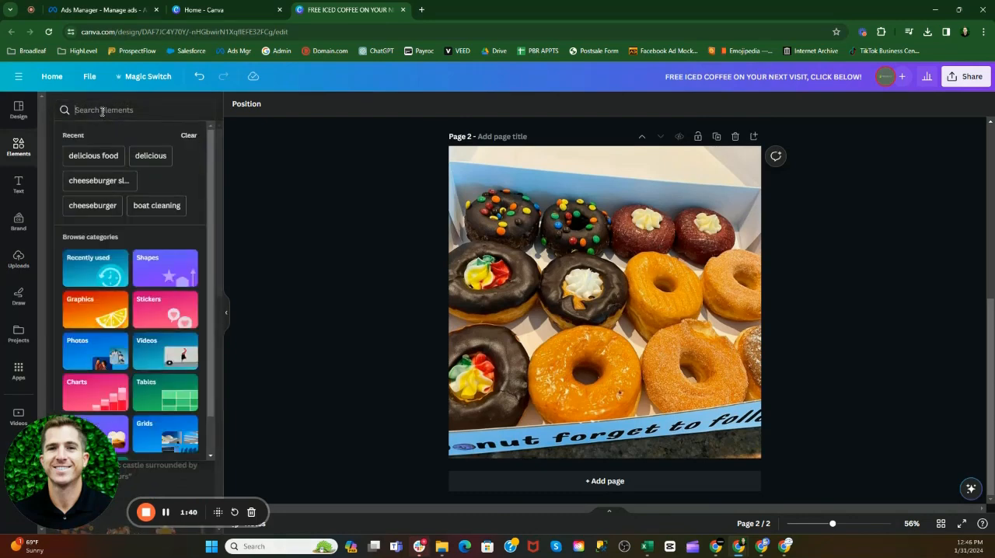
text(square)
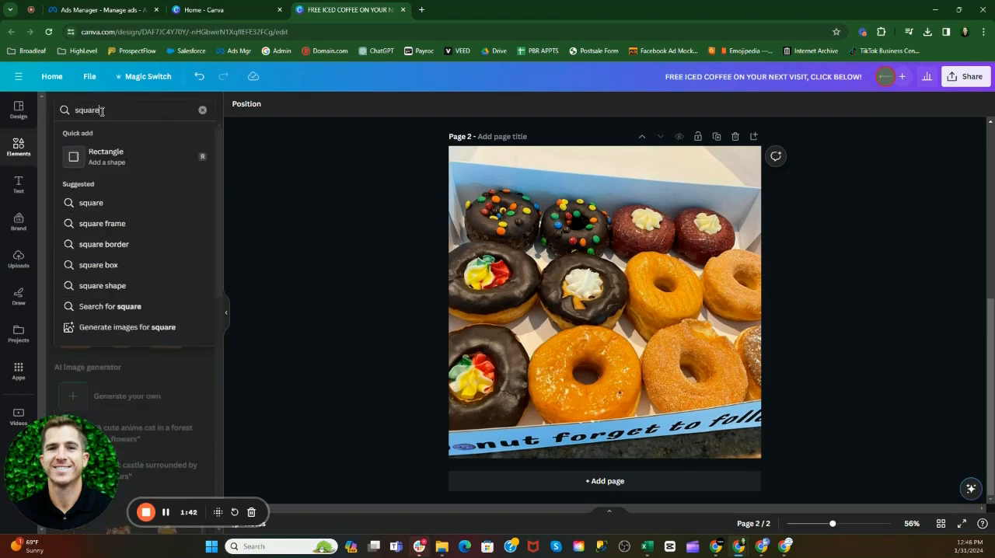
key(Return)
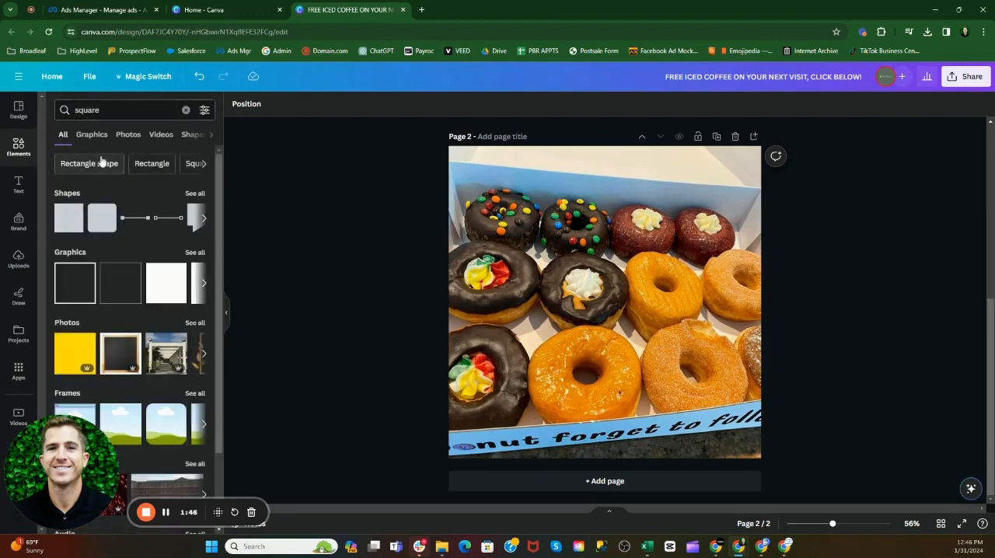
click(66, 225)
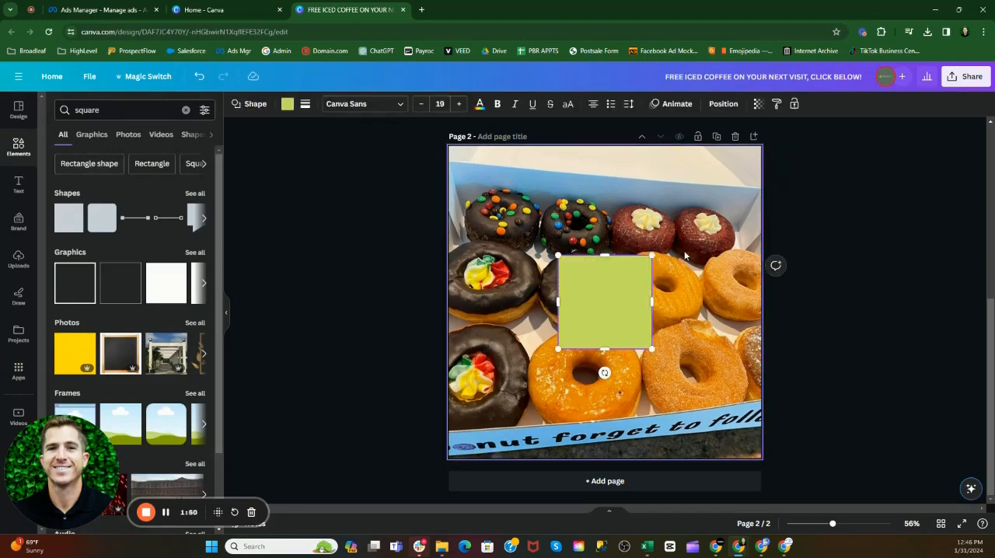
click(673, 206)
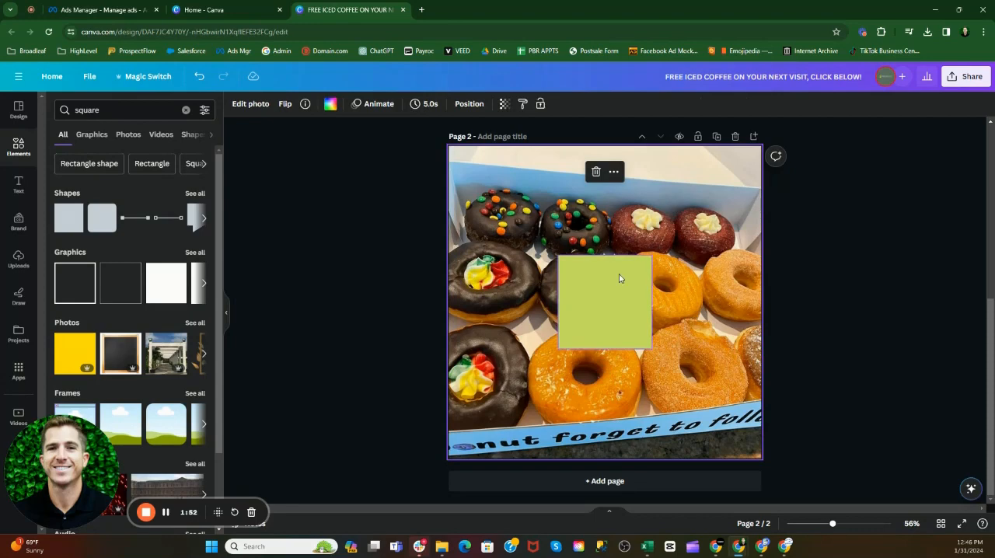
Step: Move the green square to the bottom edge of page 2 and stretch it sideways to span the full page width
drag(620, 278, 621, 386)
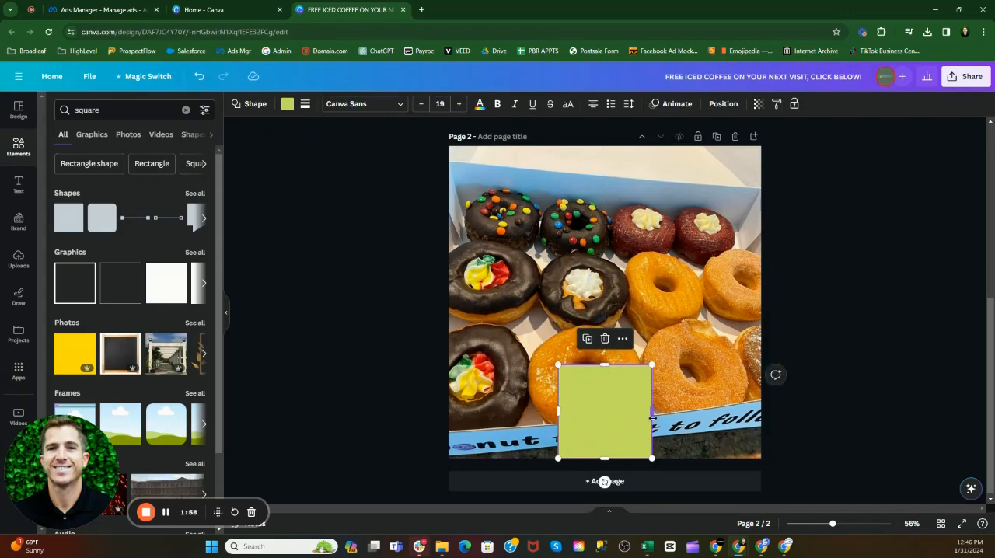
drag(652, 411, 763, 411)
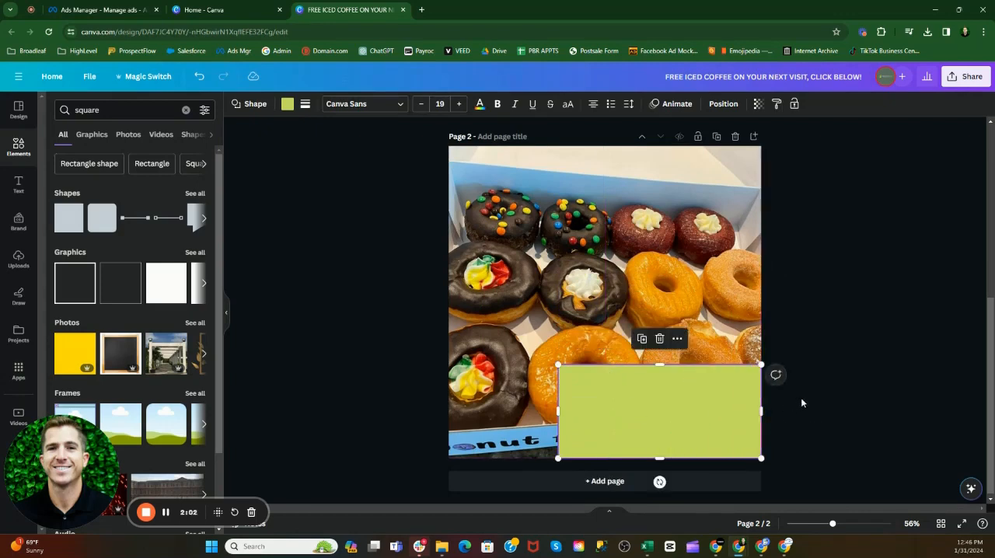
click(840, 391)
click(588, 396)
drag(558, 410, 451, 407)
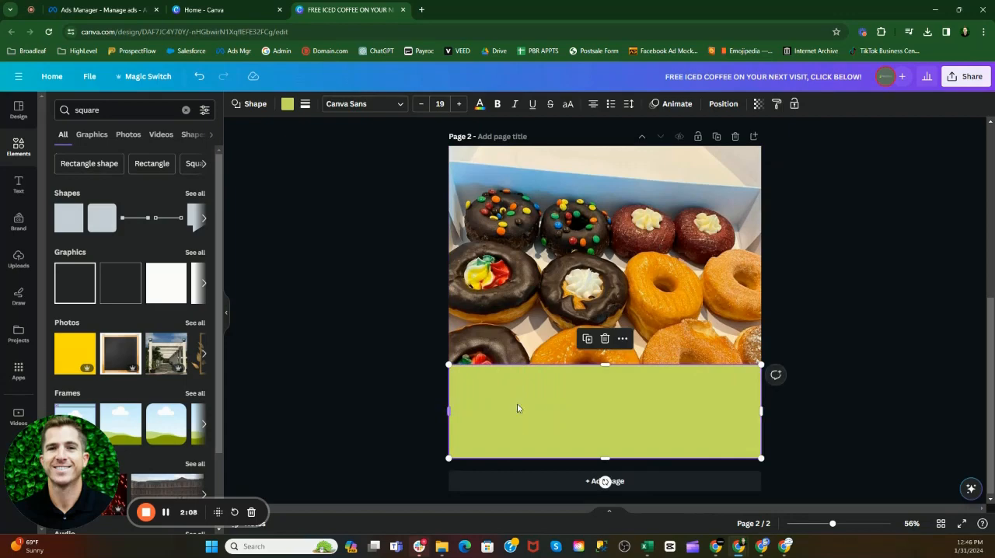
Step: Lower the top edge of the green banner on page 2, using the page 1 banner as the height reference
scroll(852, 364, up, 1)
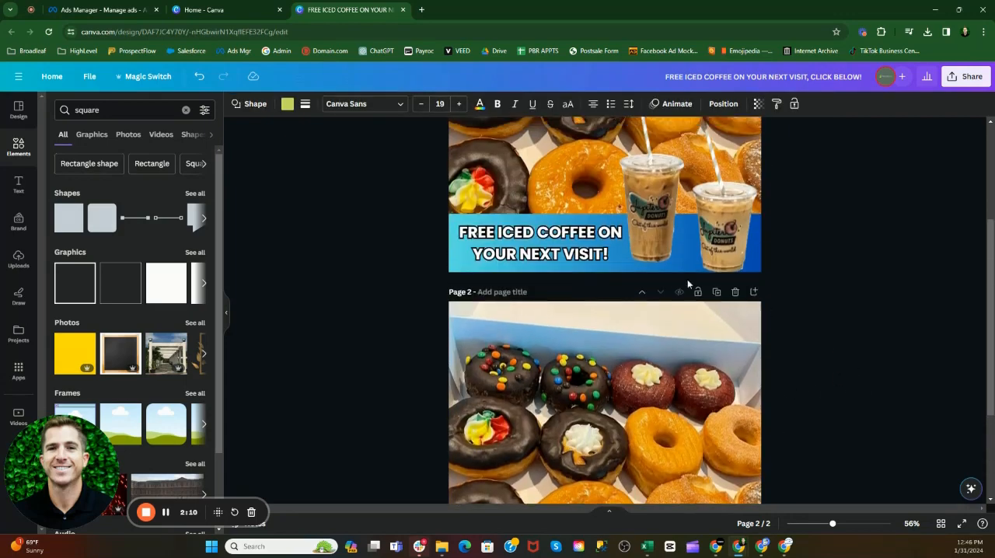
scroll(758, 315, down, 1)
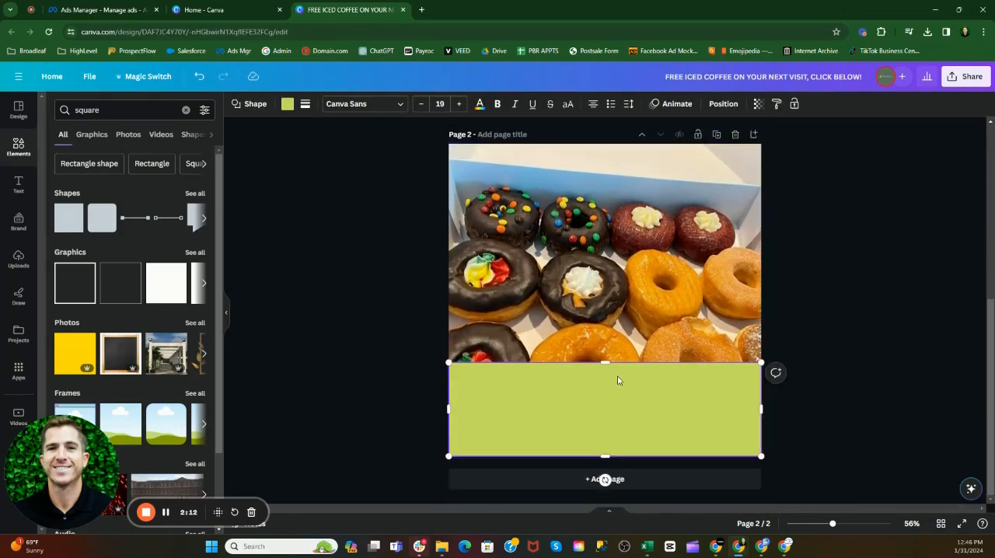
drag(603, 363, 602, 384)
click(816, 398)
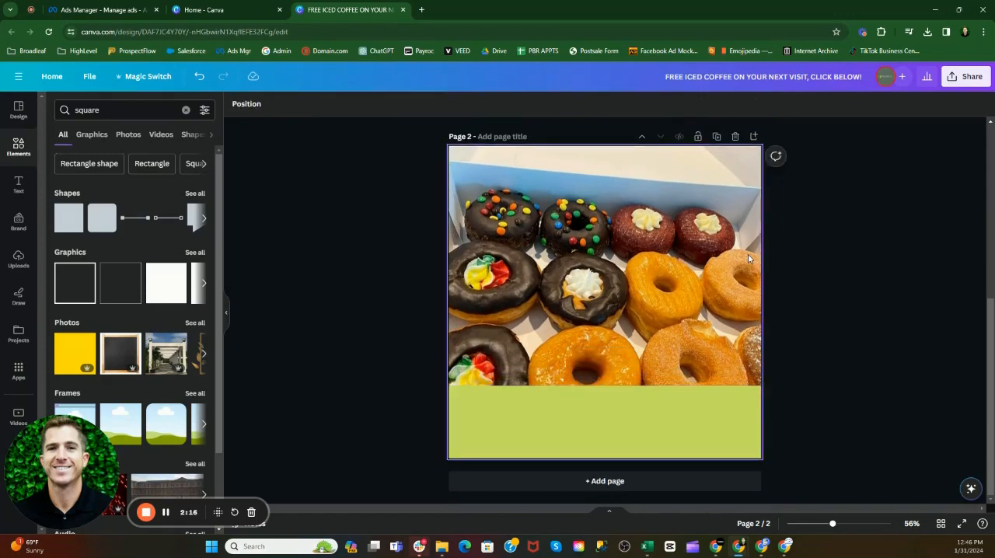
scroll(843, 289, up, 2)
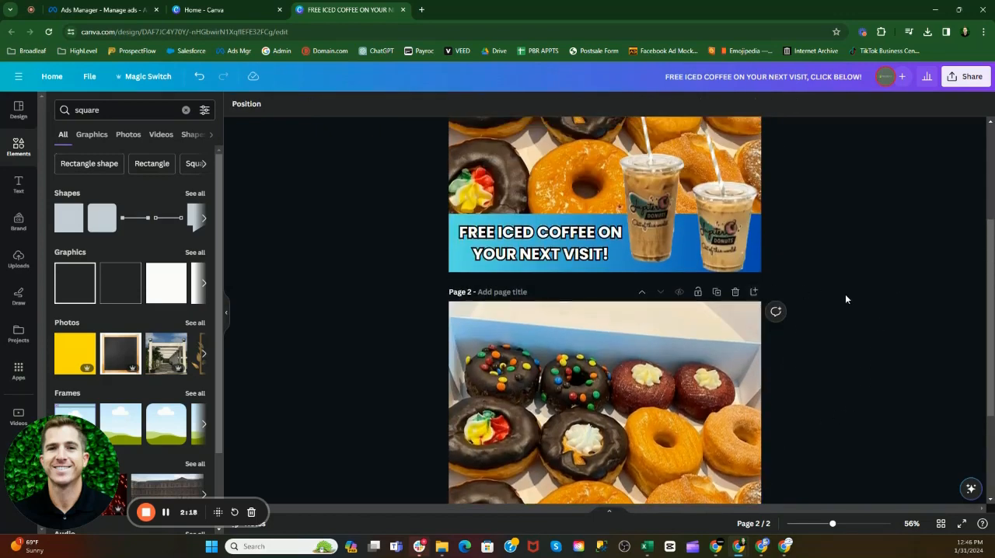
scroll(845, 294, down, 2)
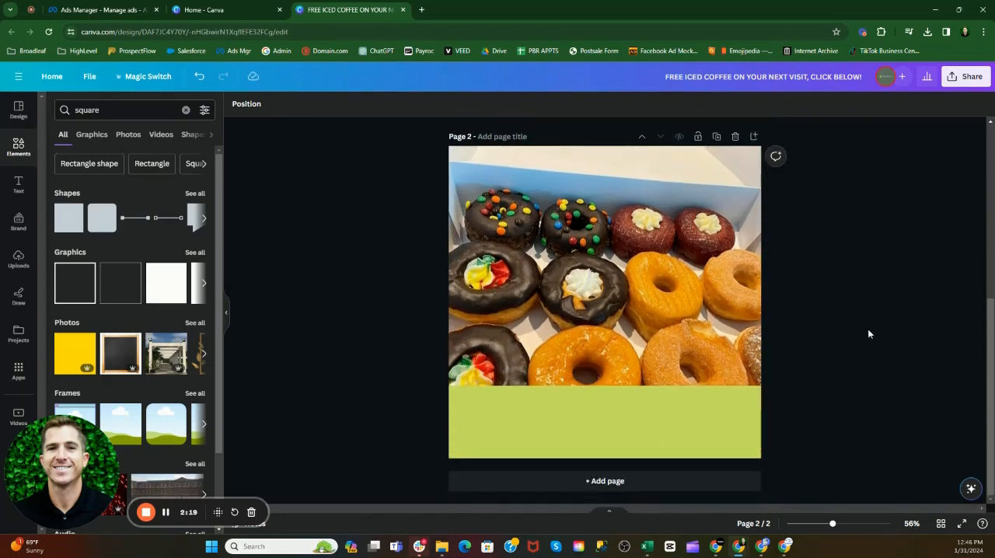
Step: Open the fill colour options for the green banner on page 2 and browse to the default gradients
click(708, 417)
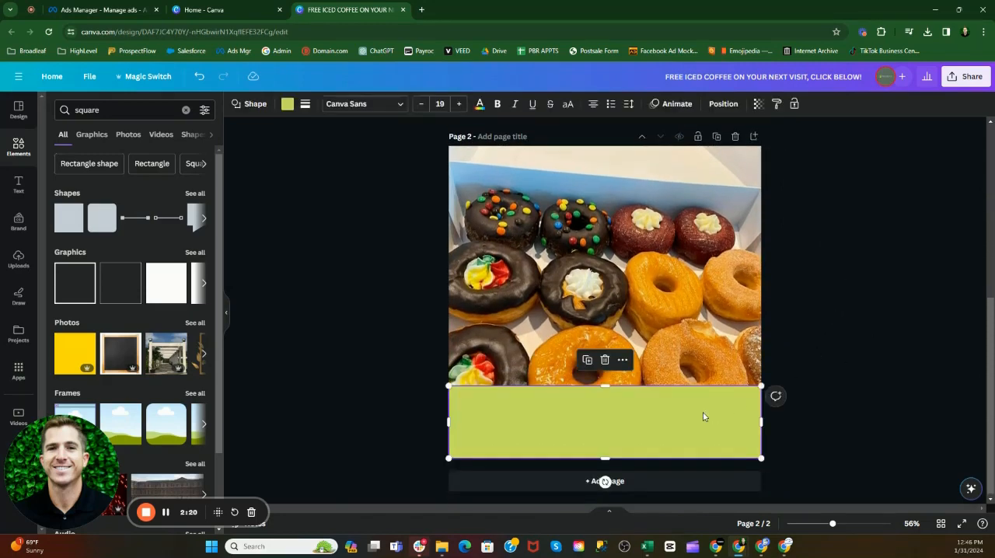
double_click(539, 418)
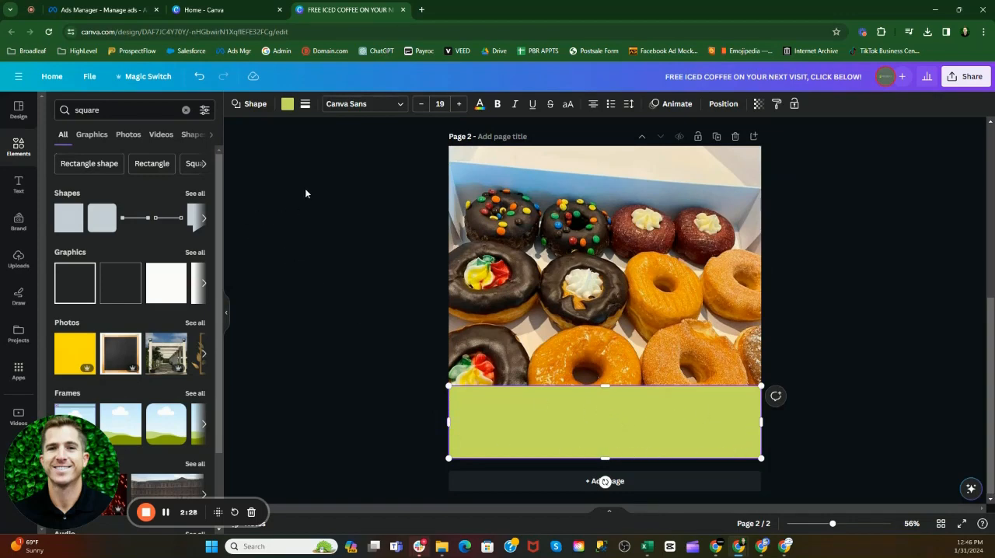
click(287, 108)
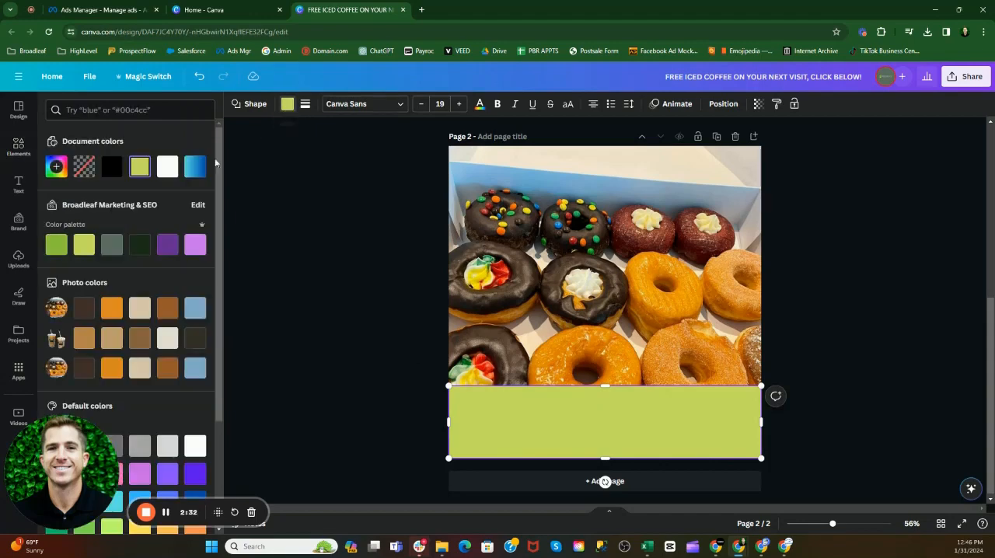
click(56, 167)
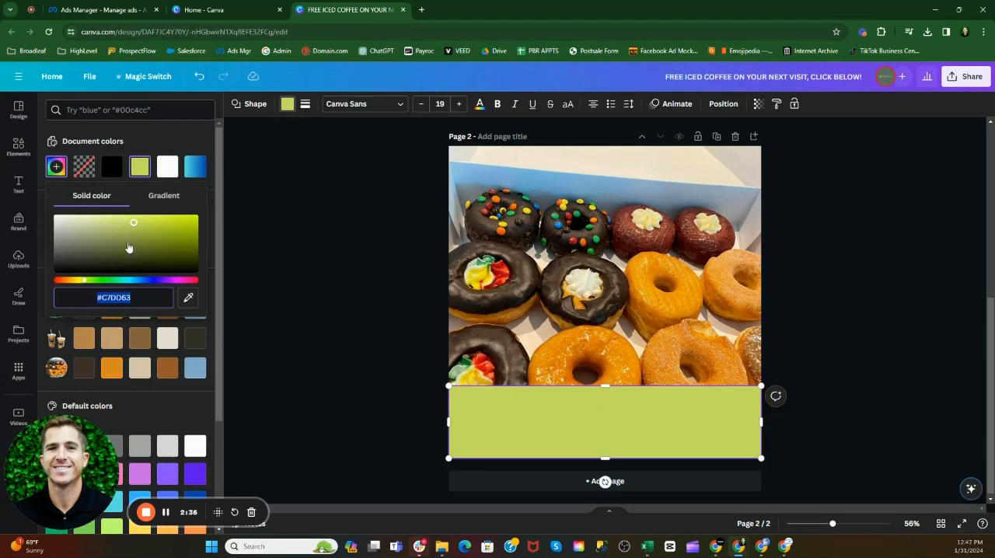
click(157, 138)
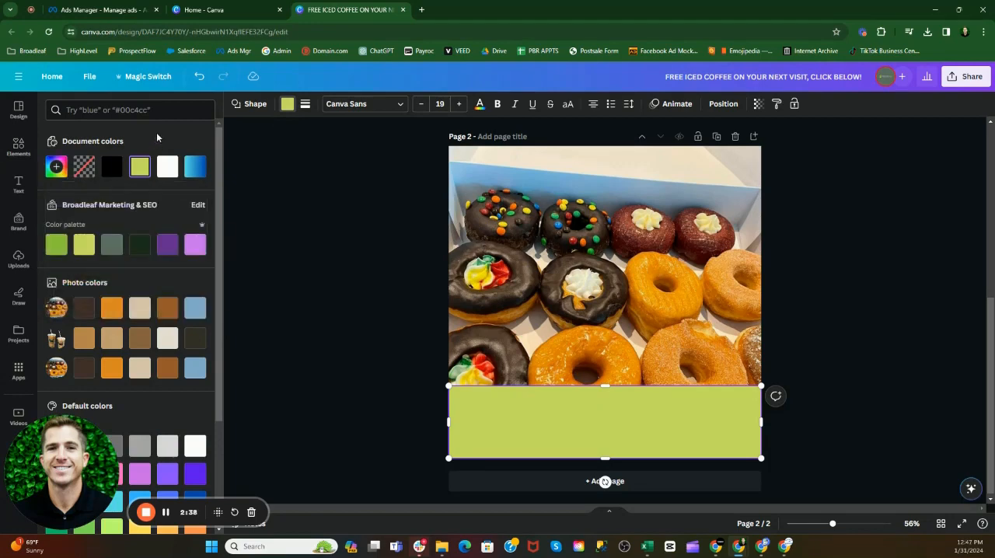
scroll(146, 208, down, 1)
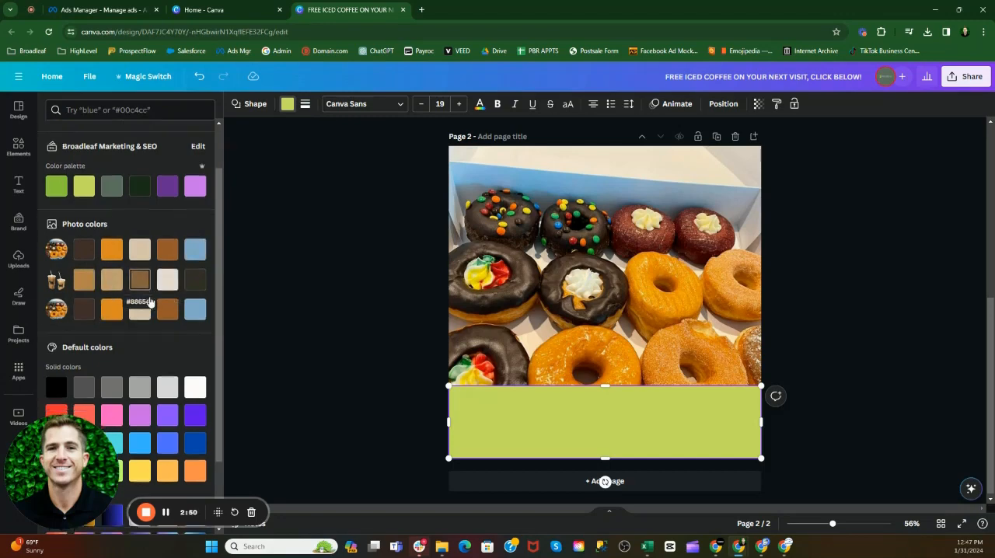
scroll(152, 301, down, 2)
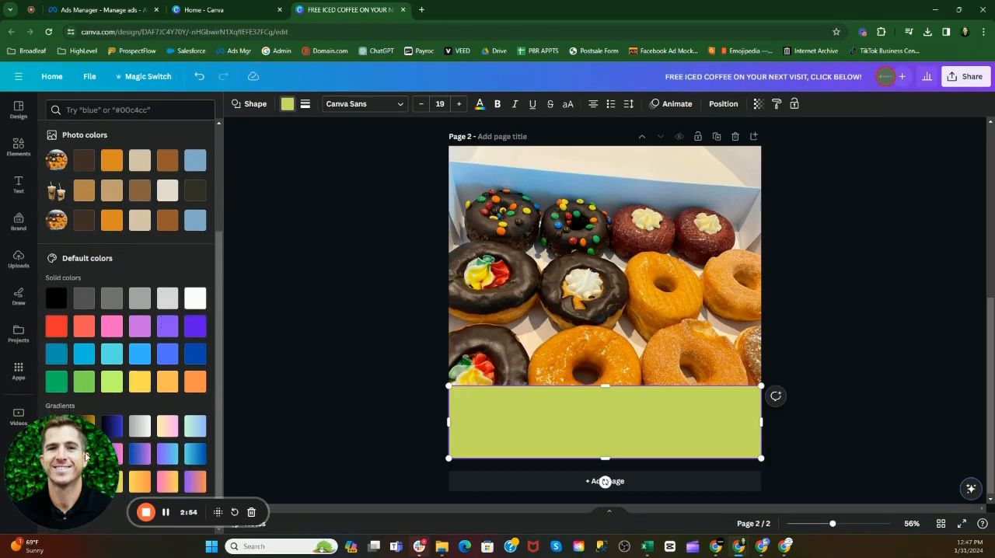
drag(85, 457, 83, 302)
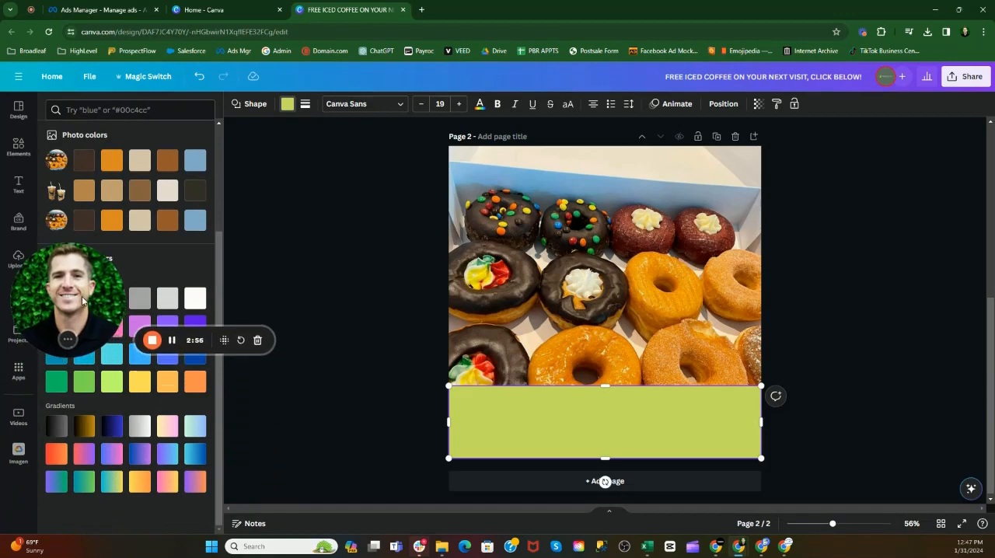
Step: Try purple-to-cyan, black-to-grey, red-to-orange, purple-to-green and cyan-to-blue gradients on the page 2 banner, comparing it with the page 1 banner
click(168, 454)
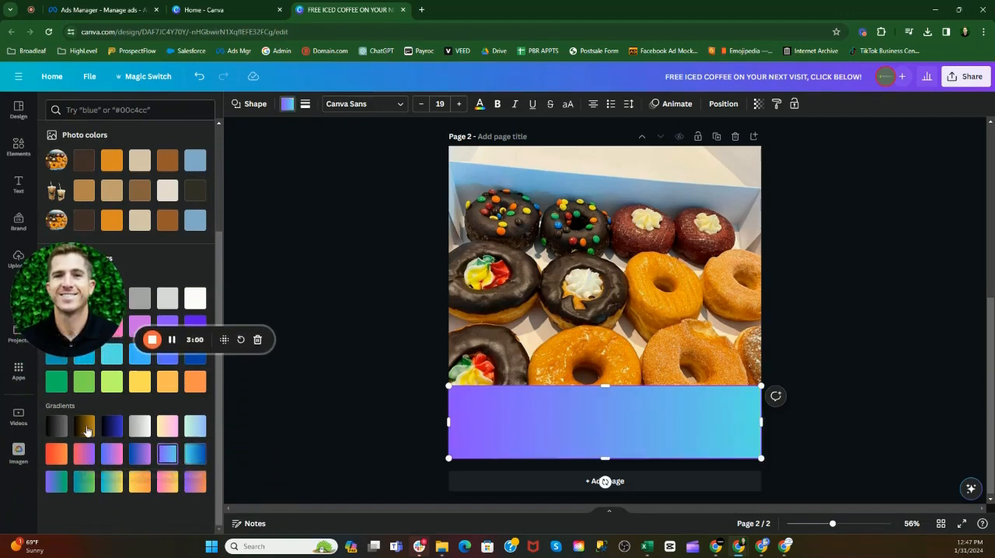
click(56, 426)
click(58, 454)
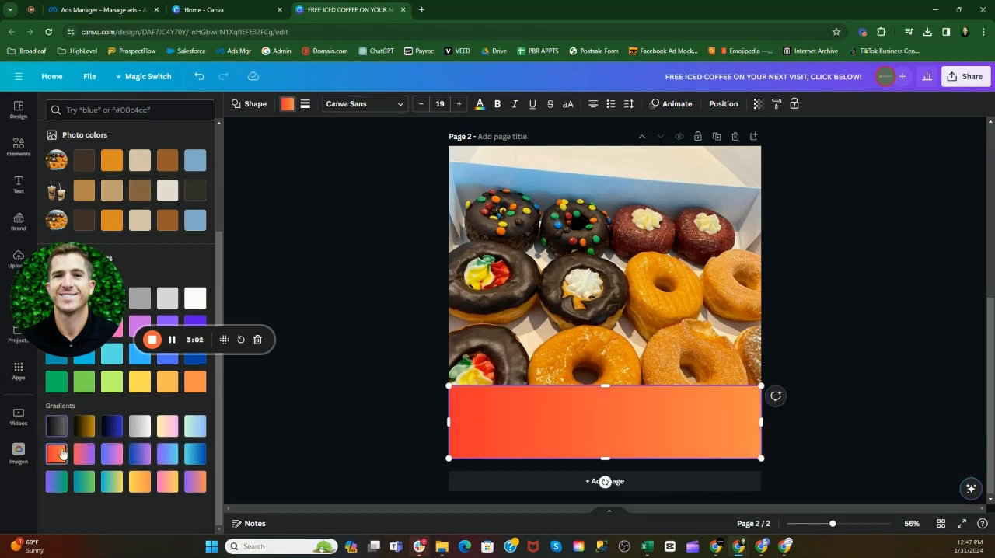
click(56, 482)
scroll(861, 359, up, 3)
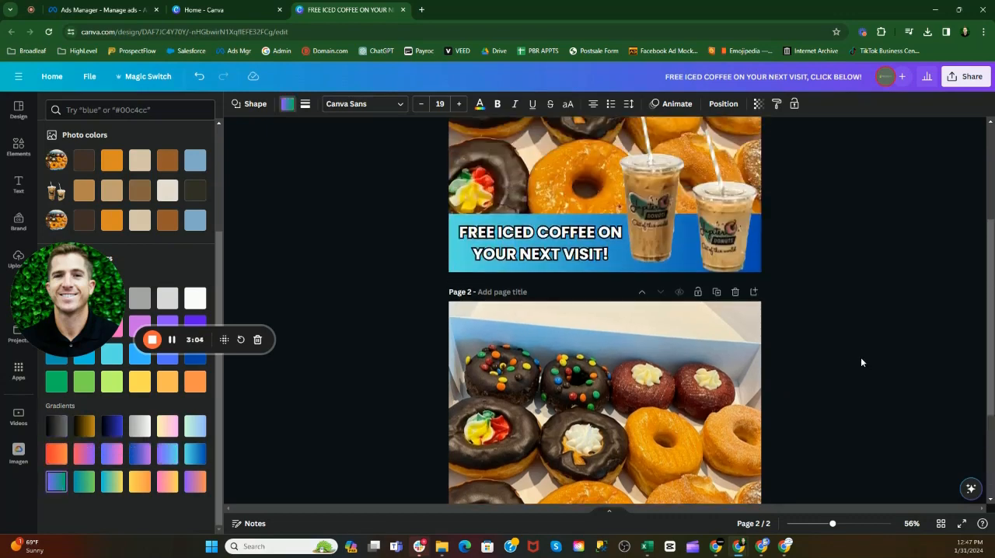
scroll(856, 360, down, 3)
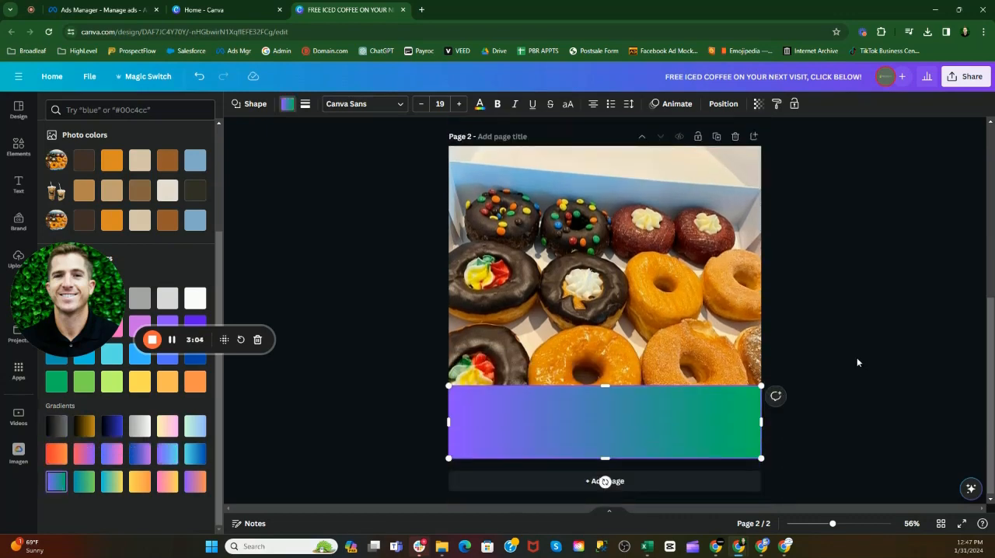
click(195, 454)
scroll(922, 273, up, 1)
scroll(920, 273, down, 2)
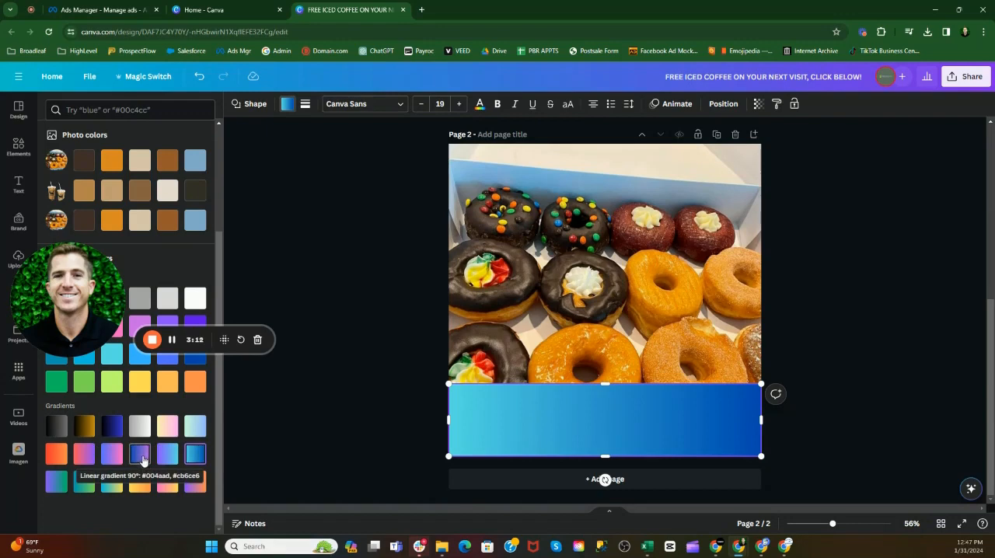
Step: Fill the page 2 banner with the red-to-orange gradient and deselect it
click(62, 457)
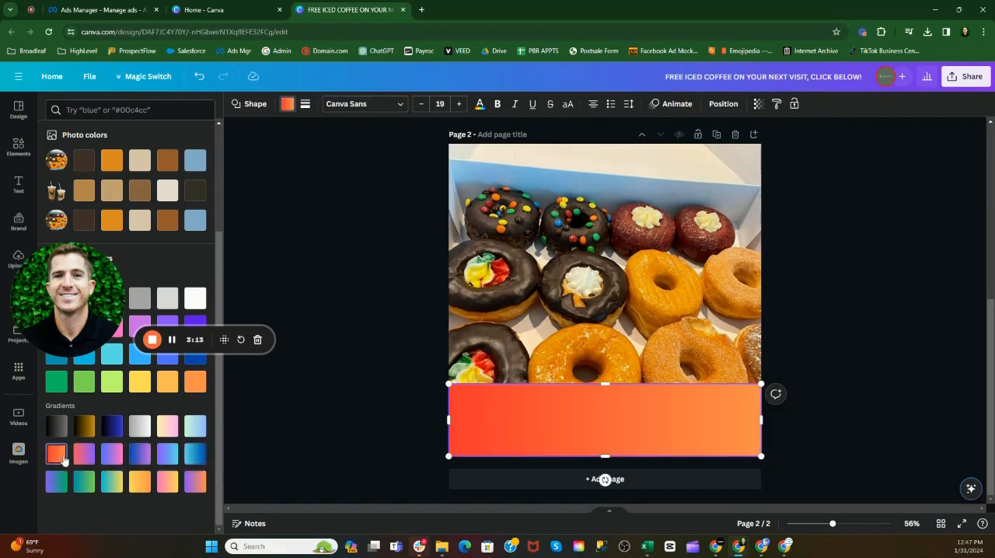
click(881, 397)
click(871, 350)
Step: Examine the headline text and the iced coffee cups image over the banner on page 1
scroll(860, 303, up, 2)
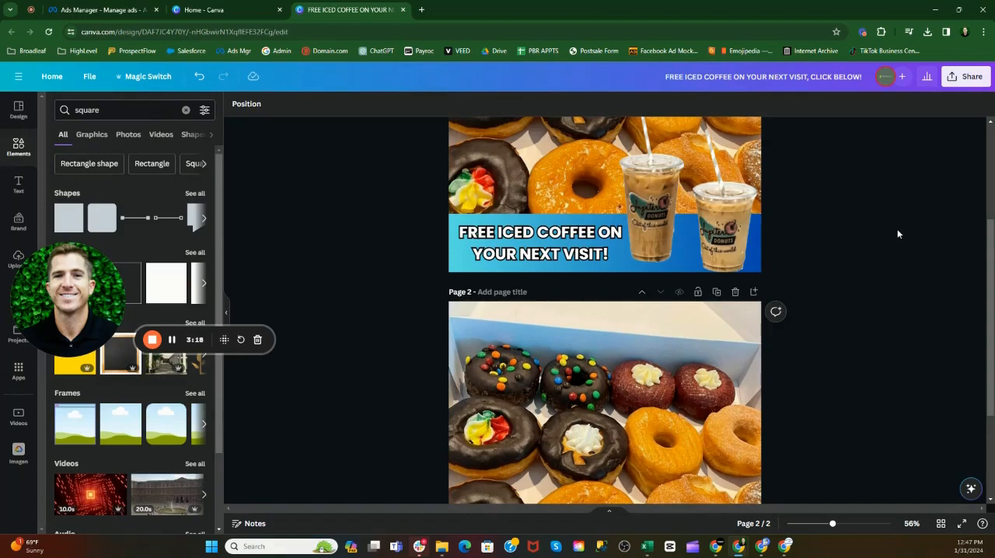
scroll(897, 233, up, 2)
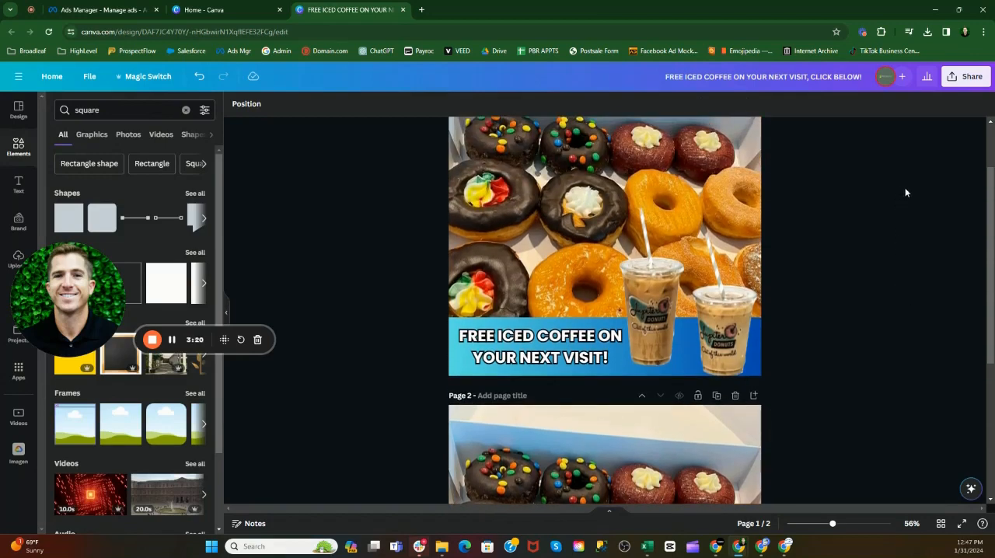
click(699, 309)
click(549, 336)
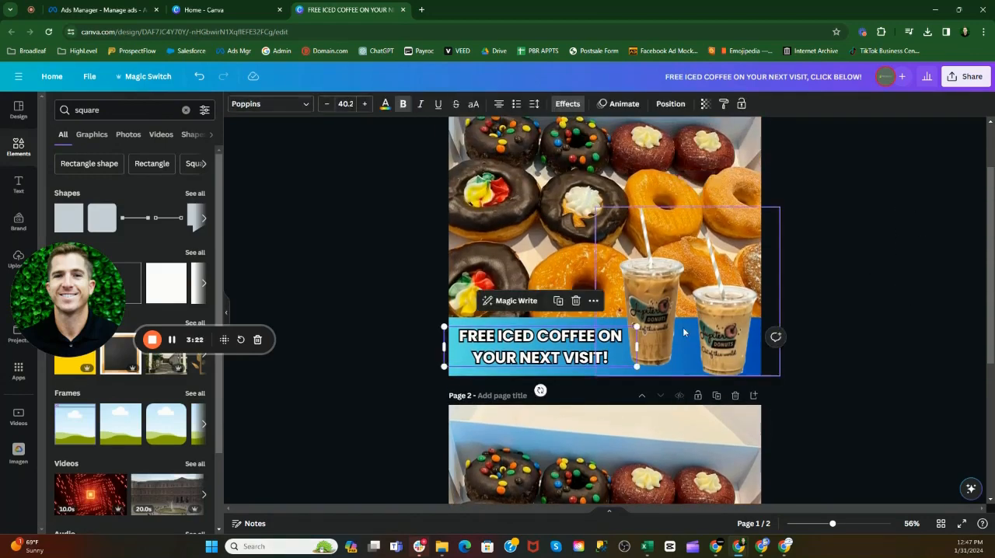
click(683, 332)
click(880, 315)
scroll(879, 315, down, 4)
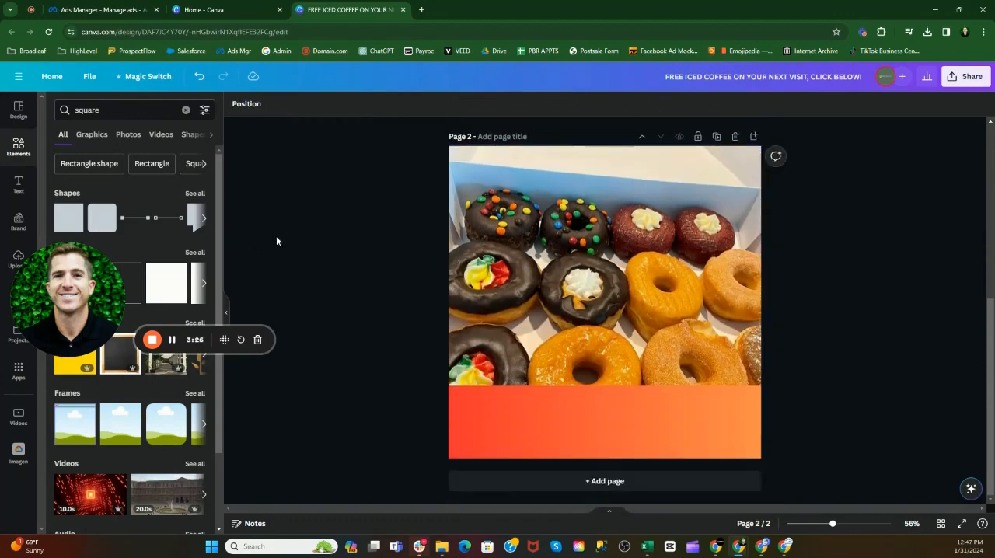
drag(103, 298, 111, 419)
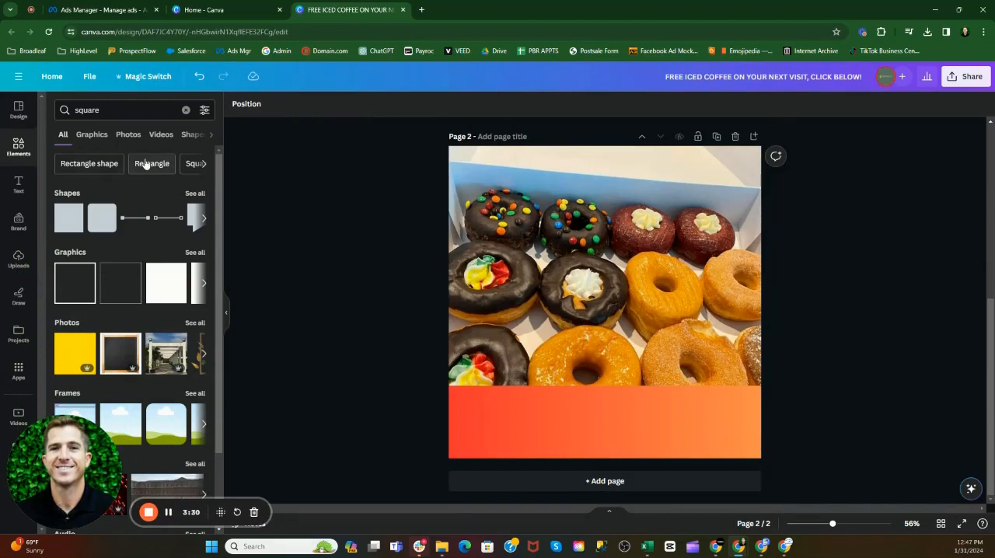
Step: Add a Title text to page 2 reading "FREE ICED COFFEE" with "ON YOUR NEXT VISIT" on a second line
click(17, 190)
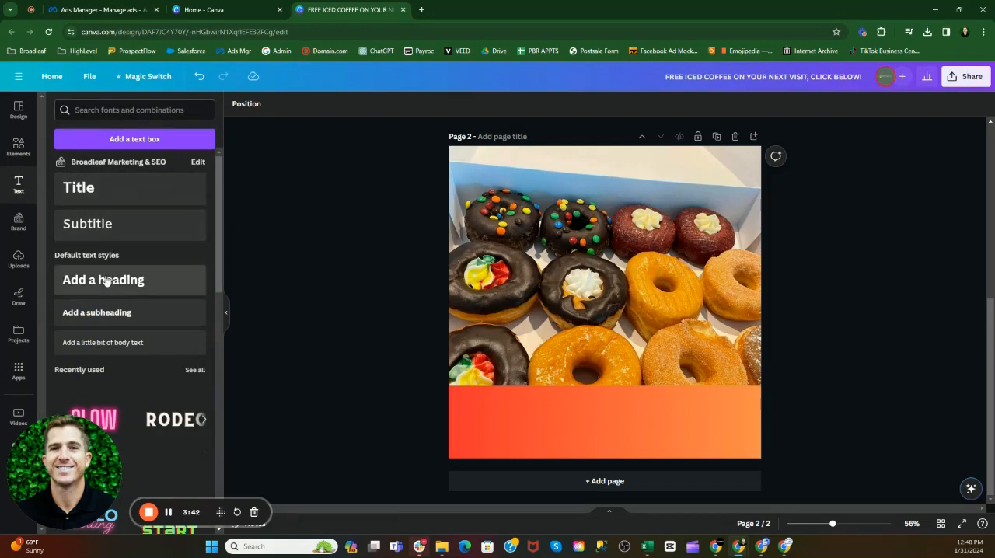
click(93, 188)
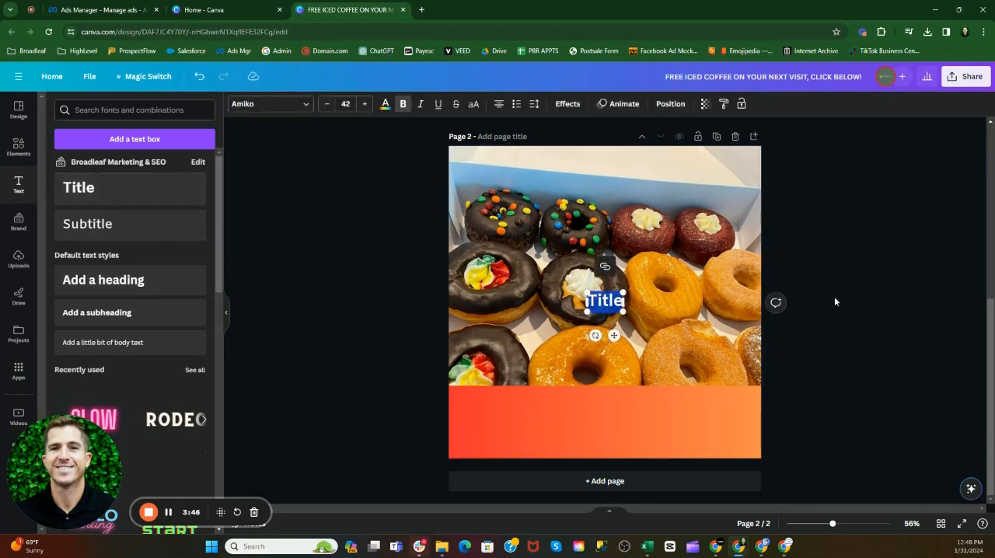
scroll(834, 296, up, 3)
scroll(838, 286, down, 3)
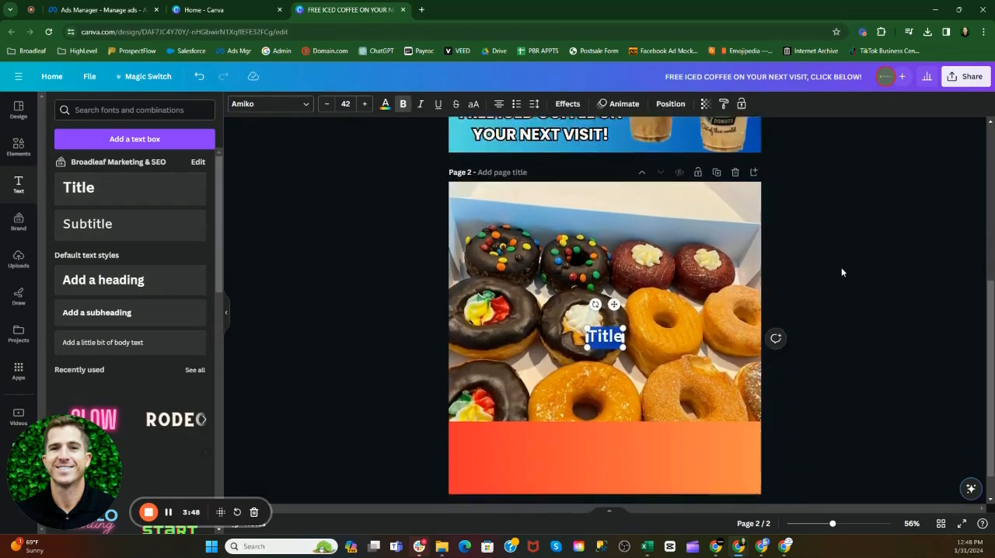
click(599, 304)
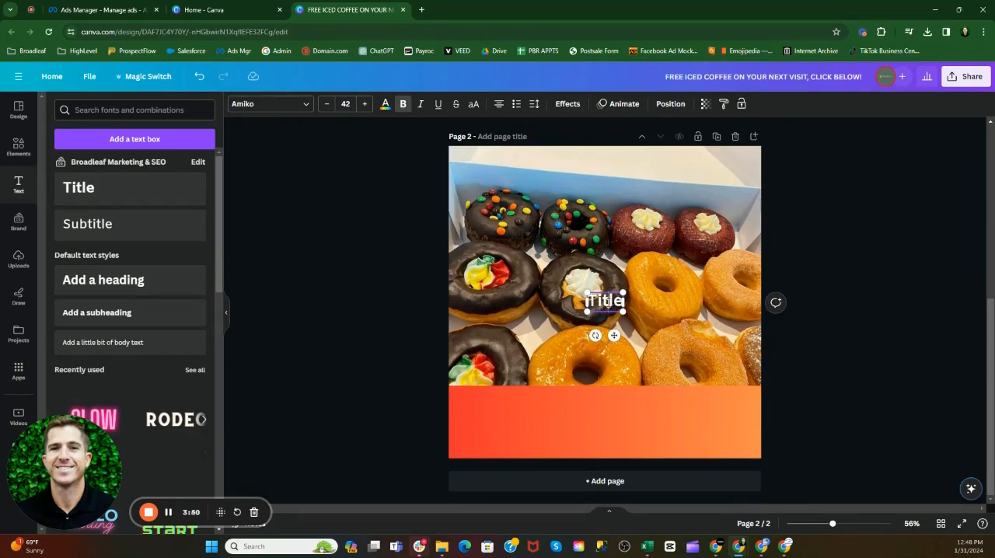
double_click(606, 300)
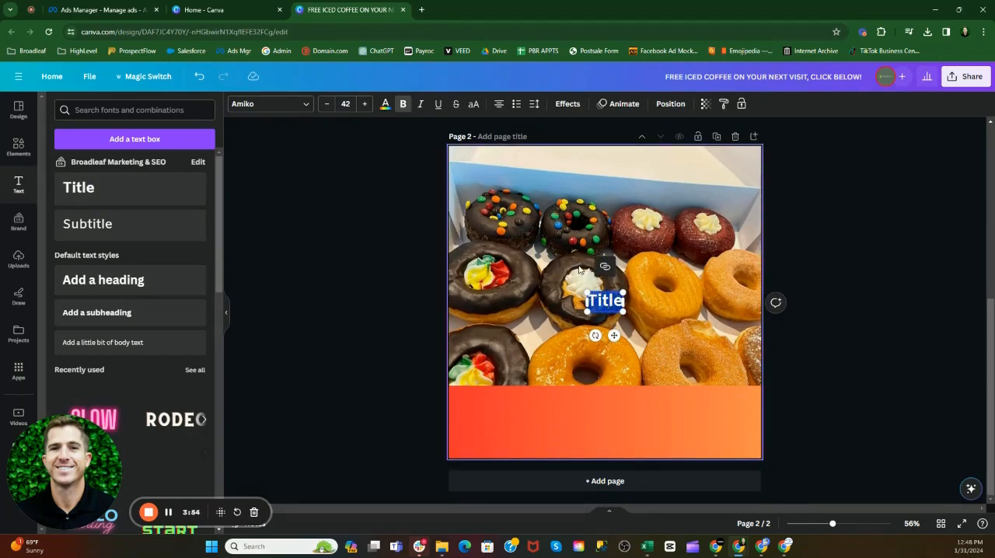
text(FREE ICE)
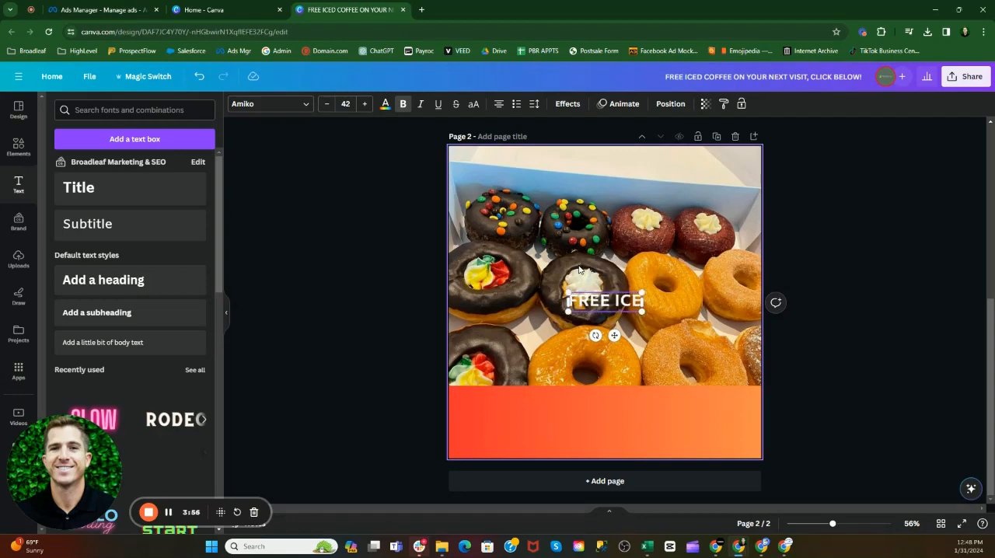
text(D COFFEE)
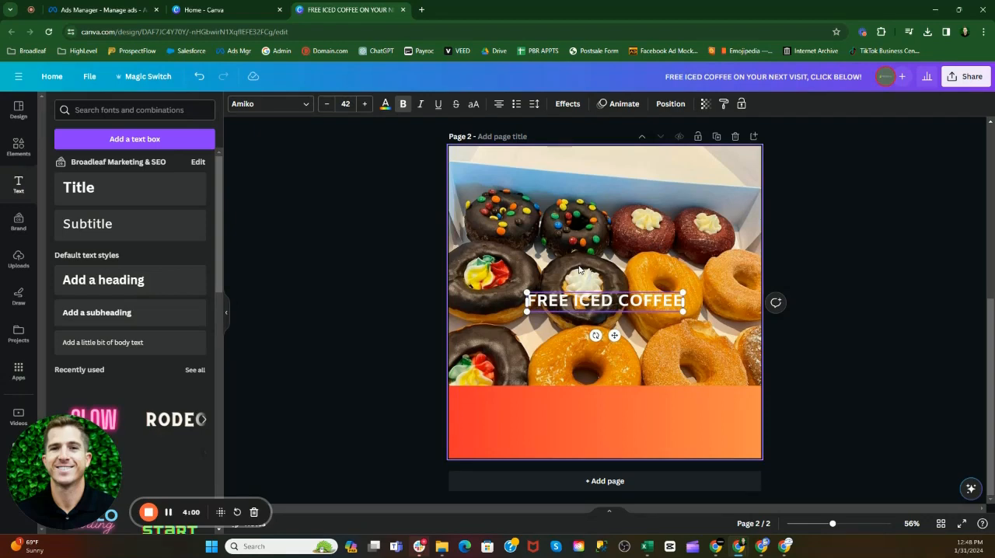
key(Return)
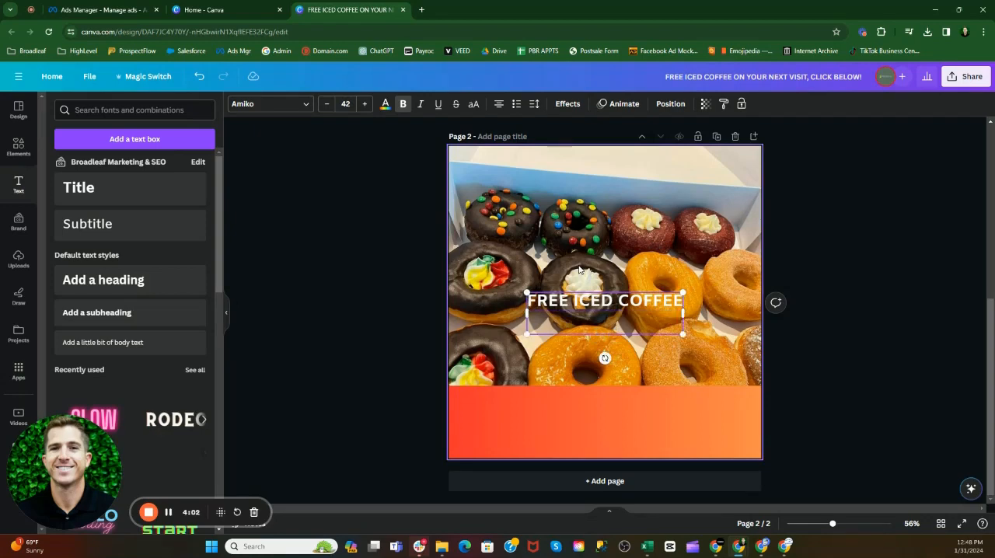
text(ON YOUR NEXT)
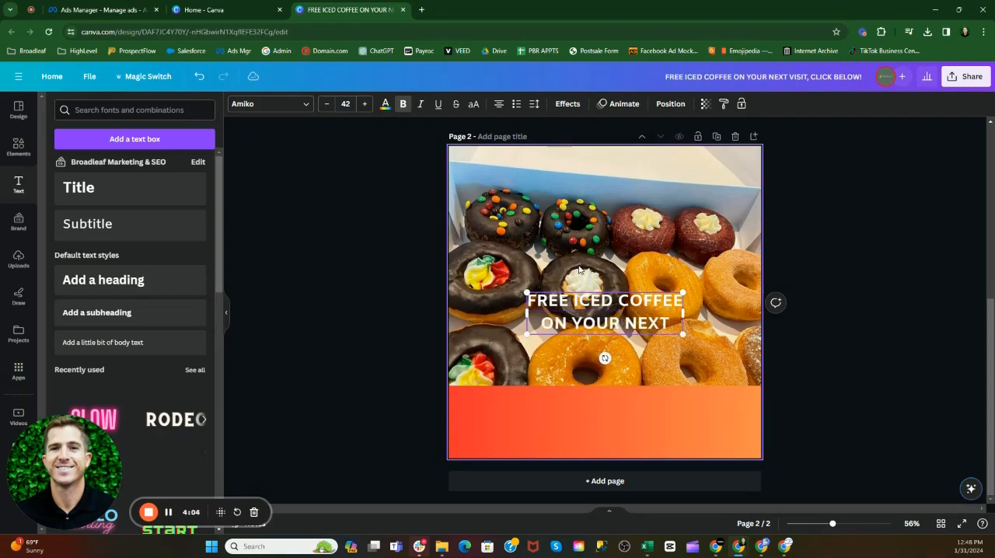
text( VISIT)
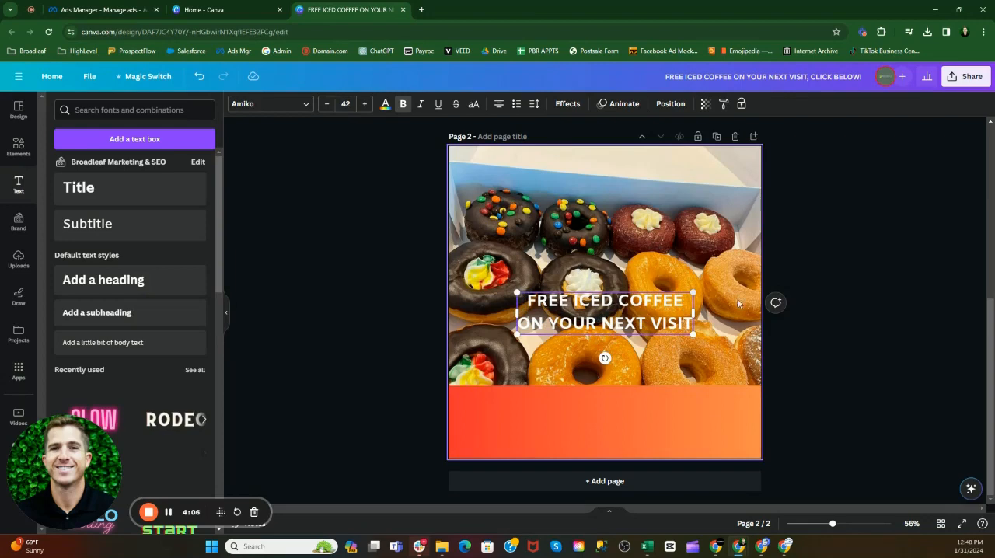
Step: Move the two-line headline onto the left part of the orange banner on page 2
click(869, 334)
drag(638, 313, 573, 418)
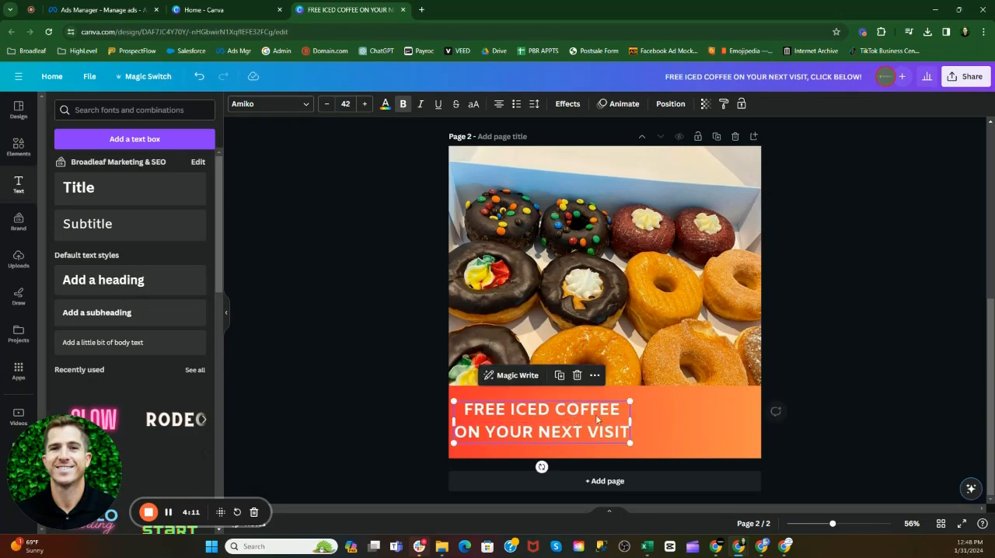
click(800, 378)
Step: Add the uploaded iced coffee cups image to page 2 and place it in the page's lower-right corner, using page 1 as reference
scroll(841, 338, up, 4)
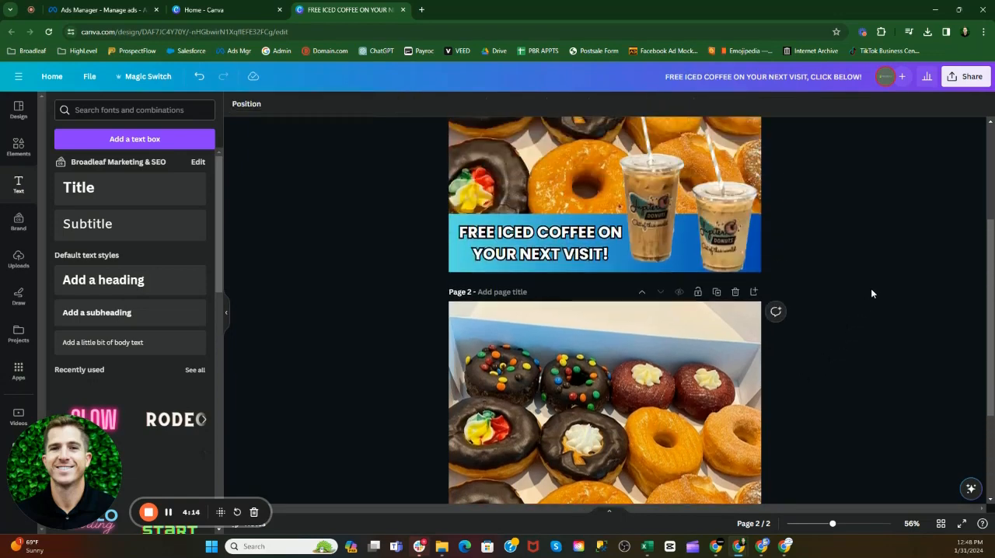
click(701, 225)
click(893, 272)
scroll(892, 289, down, 3)
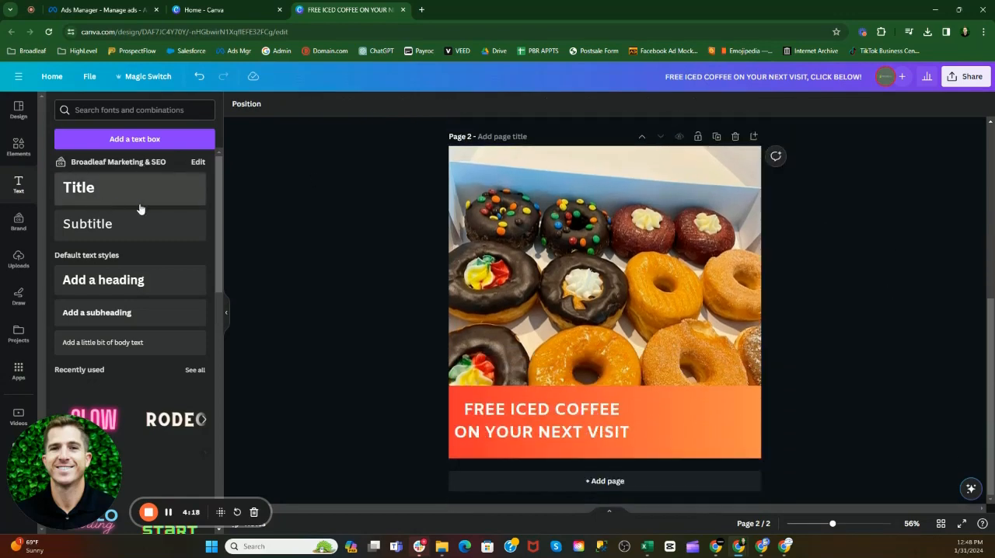
click(18, 258)
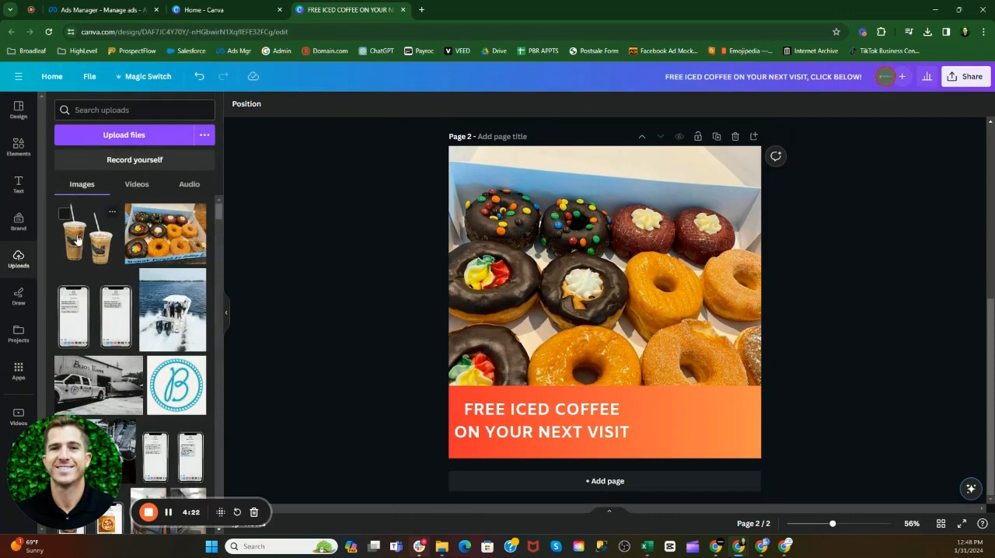
click(77, 240)
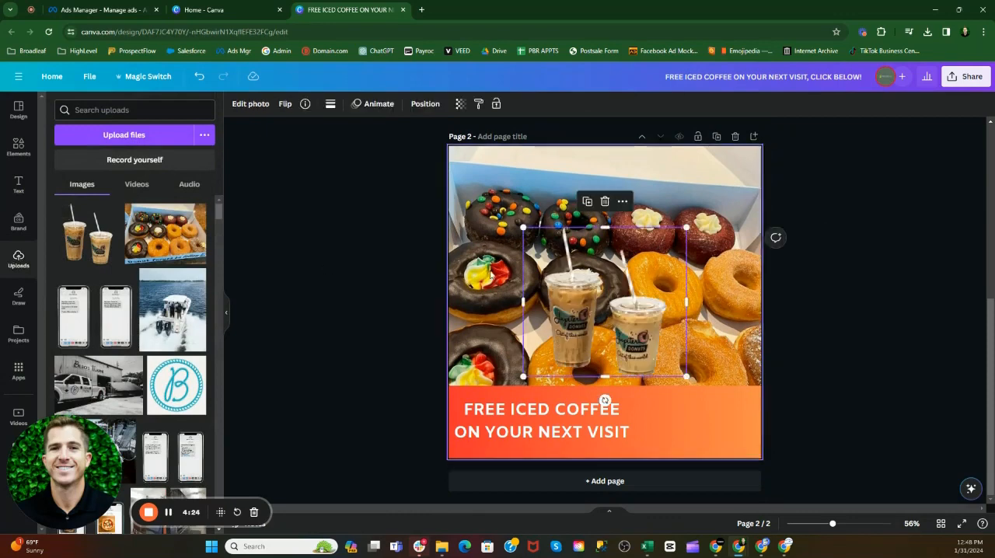
drag(583, 284, 663, 362)
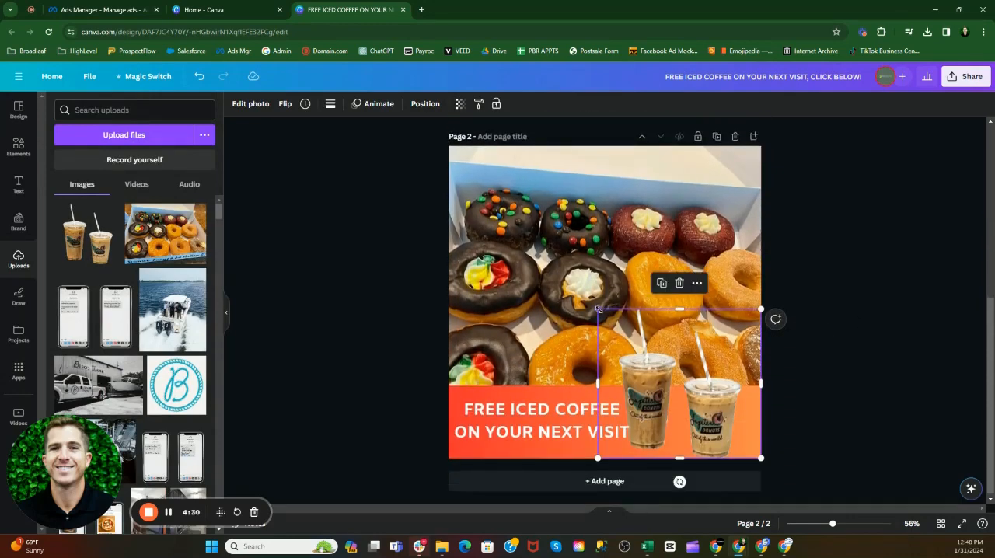
Step: Enlarge the iced coffee cups image on page 2 and shift it toward the lower-right corner, comparing its placement with page 1
drag(597, 308, 570, 283)
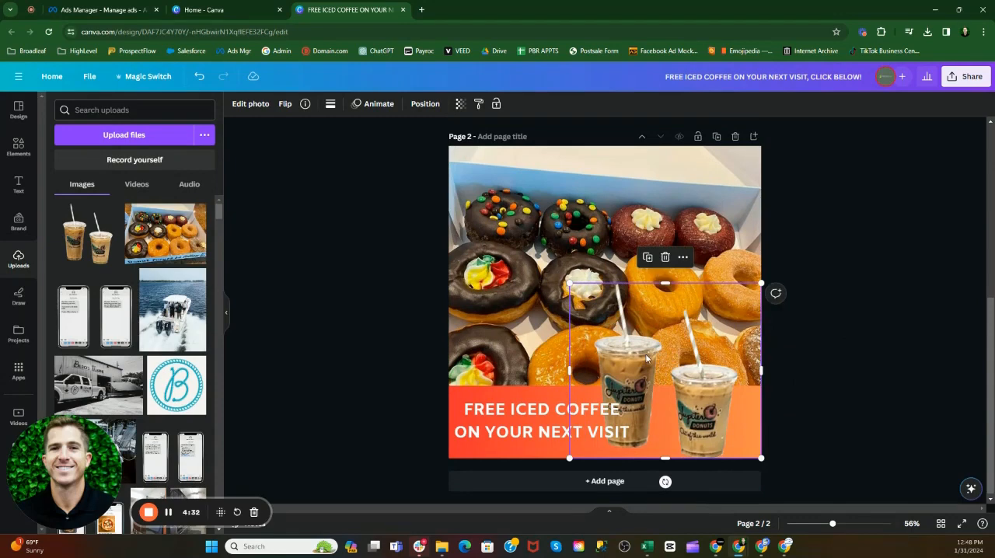
drag(644, 358, 666, 354)
click(916, 327)
scroll(978, 336, up, 5)
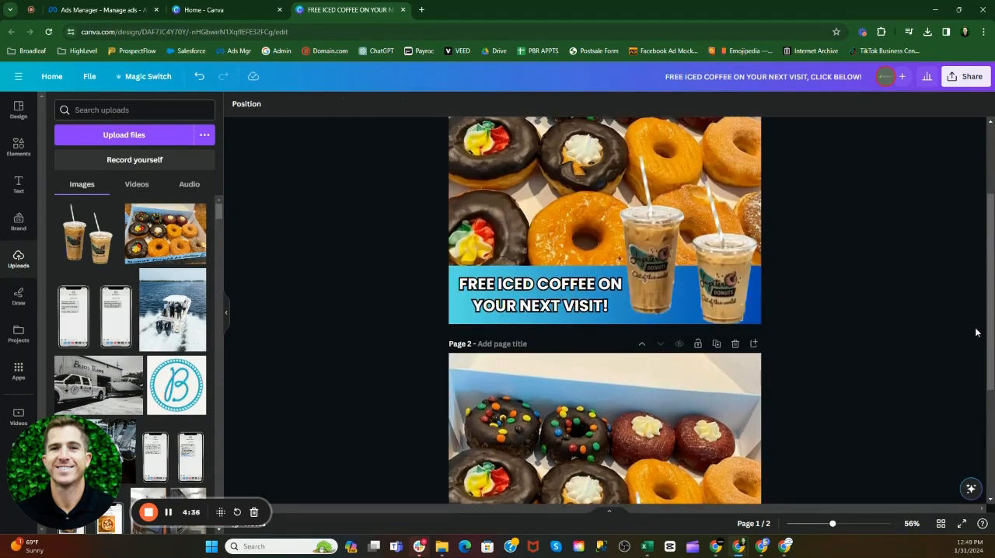
scroll(977, 314, down, 5)
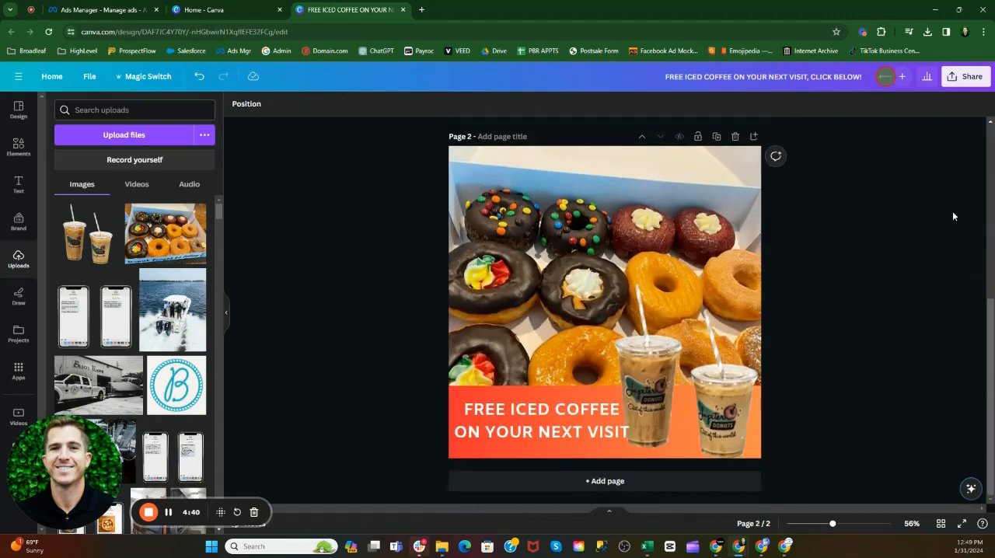
Step: Compare the page 2 headline with the one on page 1, and examine the fonts and text effects available for it
click(561, 425)
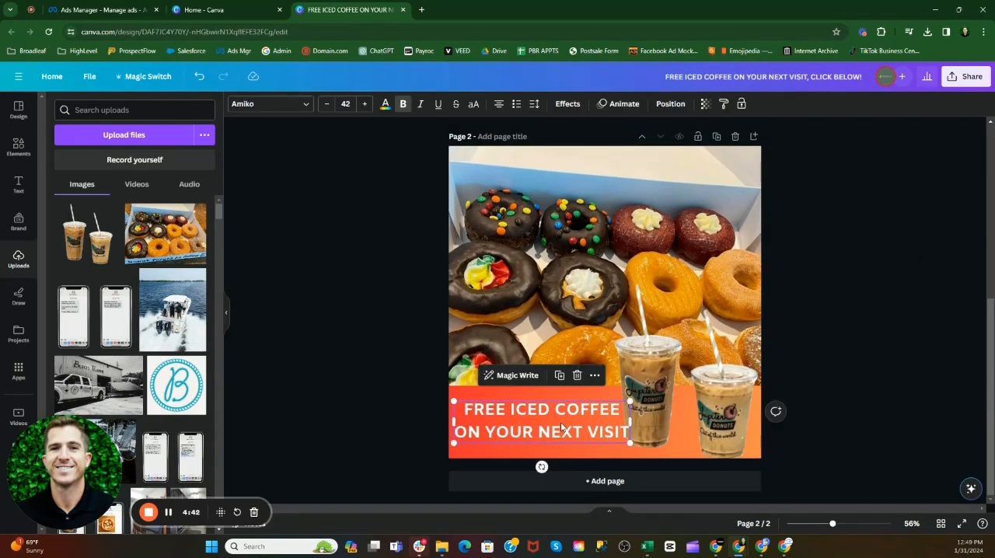
scroll(867, 332, up, 2)
click(548, 241)
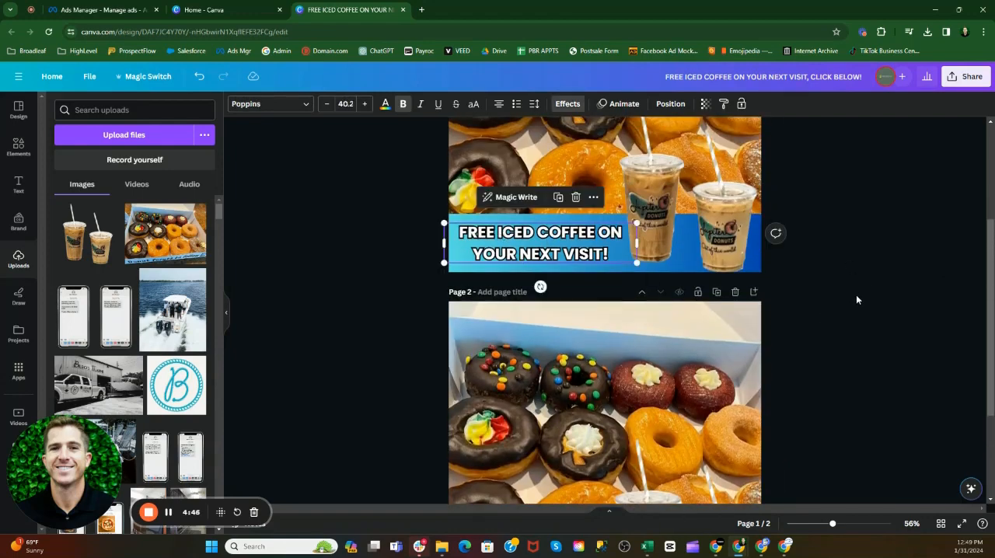
scroll(856, 296, down, 2)
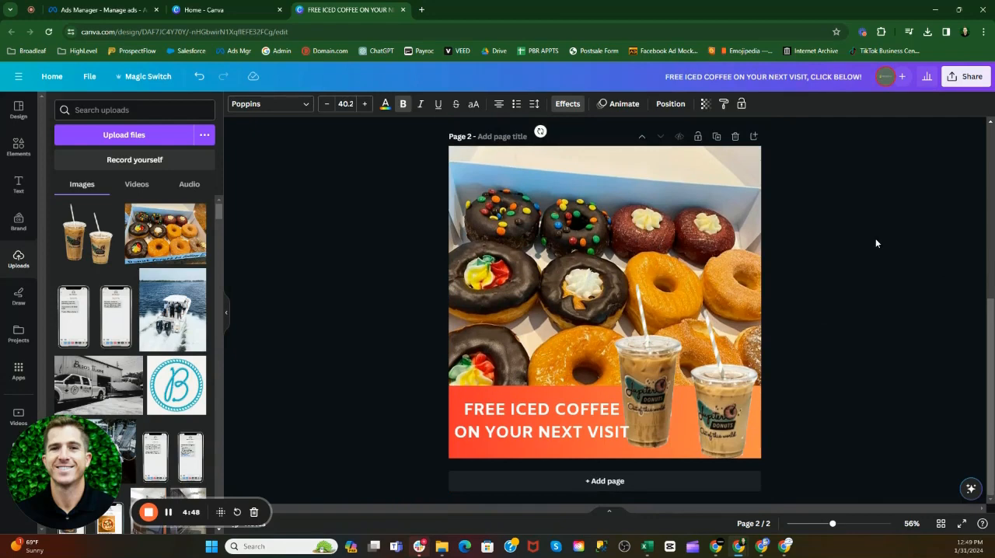
click(534, 416)
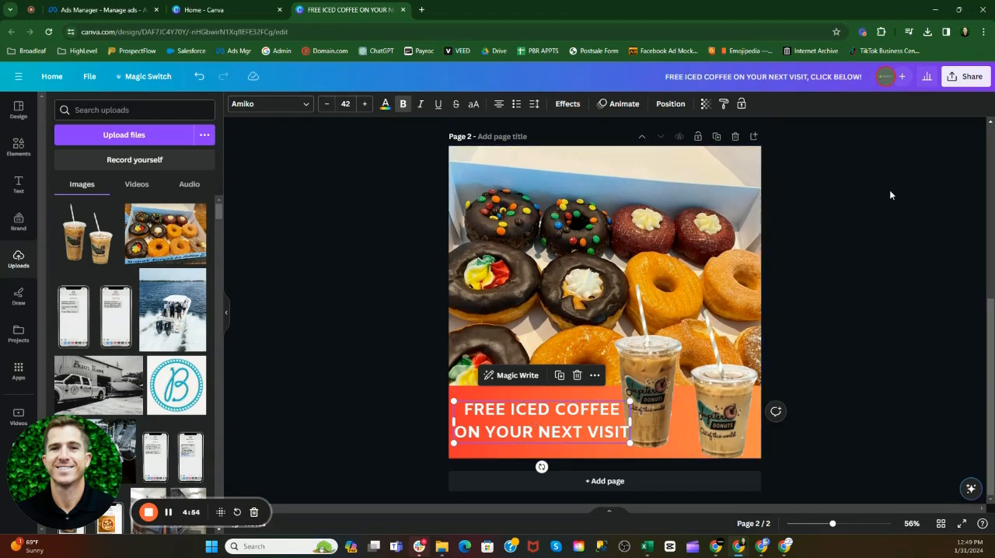
click(260, 104)
scroll(121, 255, down, 2)
scroll(124, 254, down, 3)
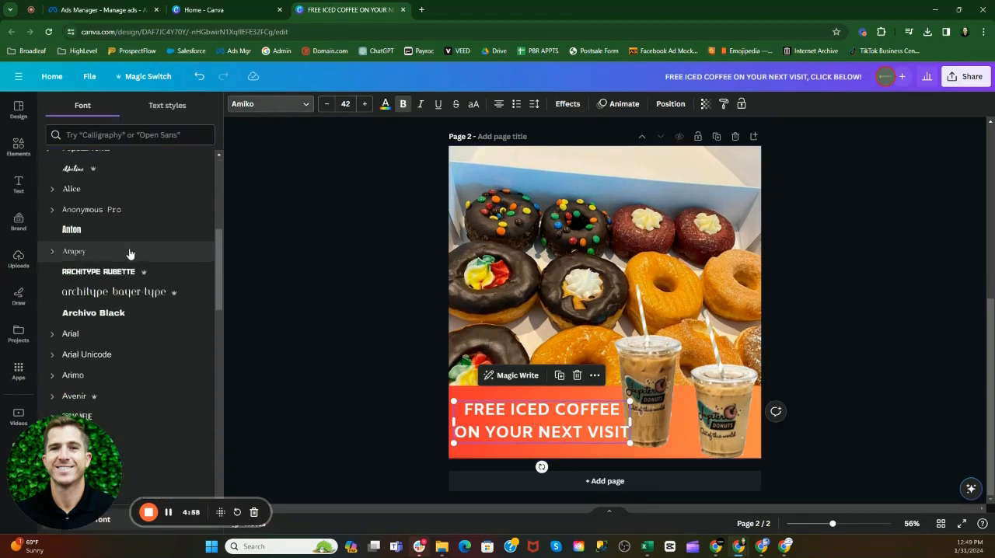
scroll(166, 189, up, 3)
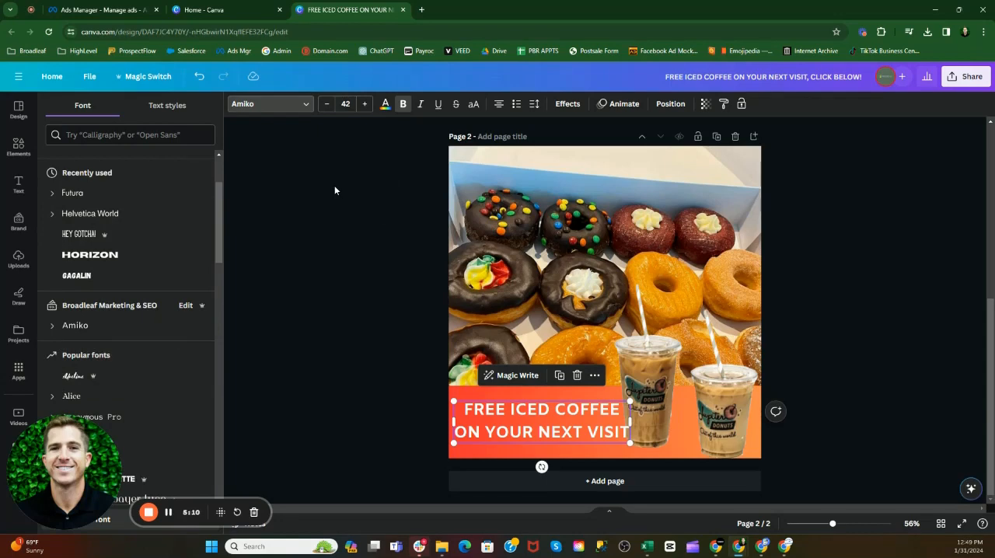
click(288, 110)
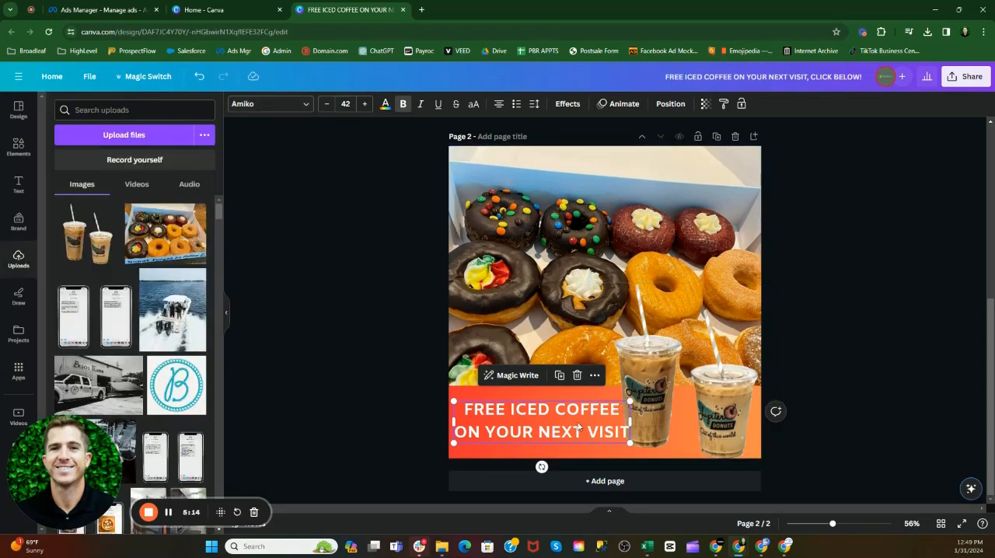
click(568, 105)
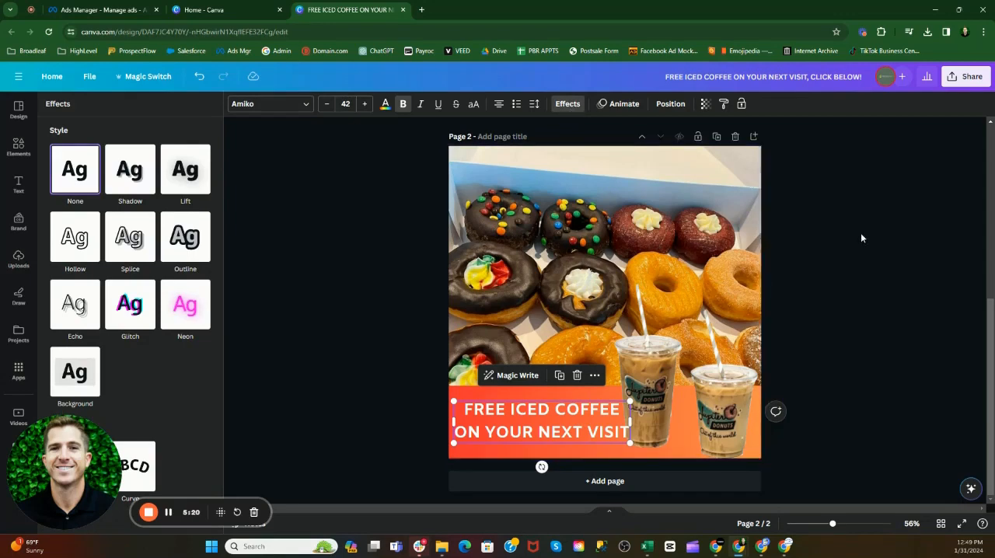
scroll(840, 230, up, 3)
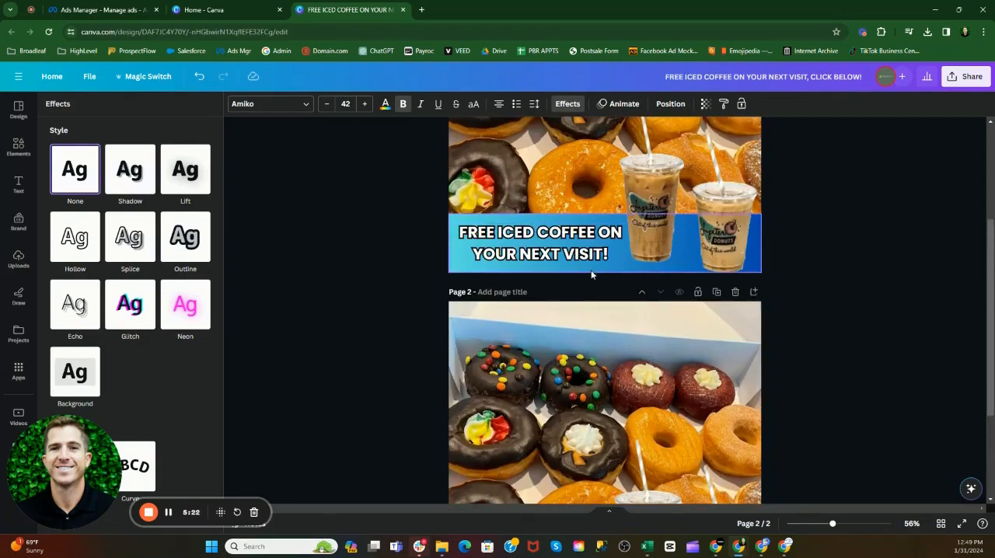
scroll(590, 270, down, 3)
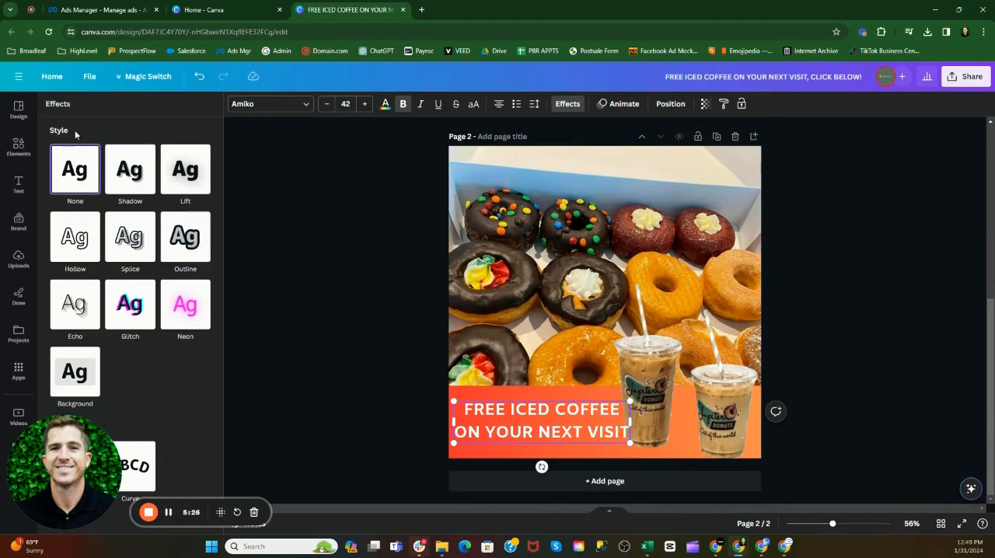
Step: Try the Outline effect on the page 2 headline with a thickness of 51 in black
click(194, 238)
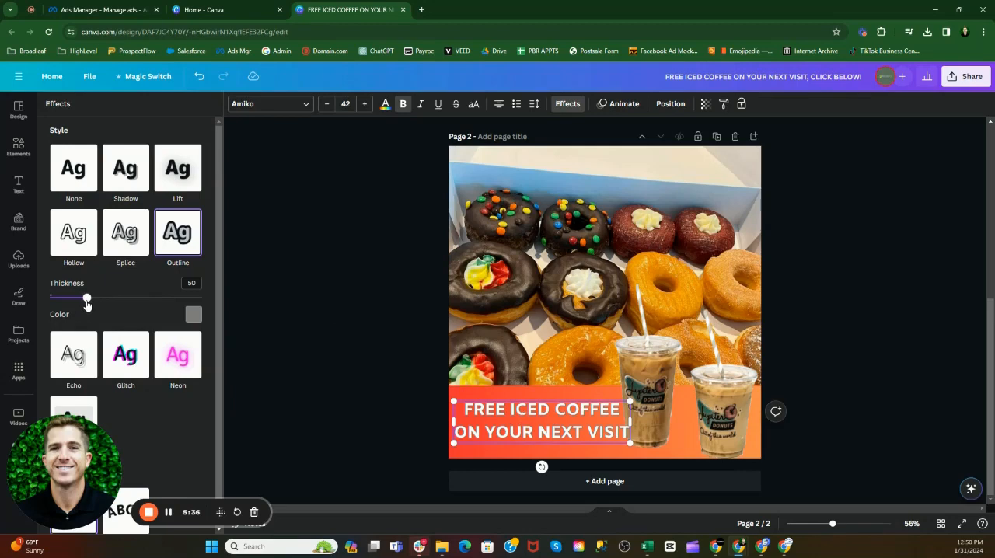
mouse_move(86, 304)
mouse_down()
mouse_move(195, 311)
mouse_move(88, 298)
mouse_up()
click(195, 316)
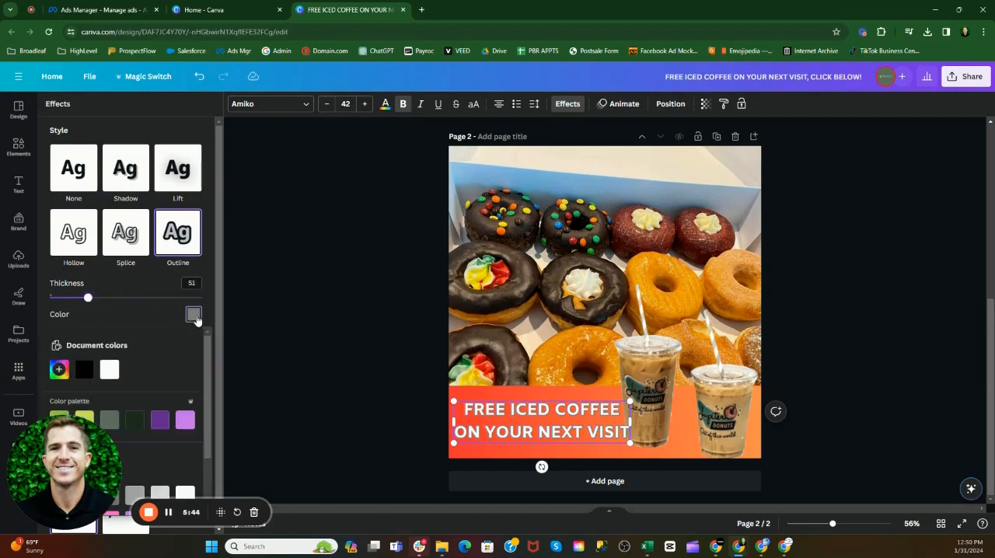
click(86, 377)
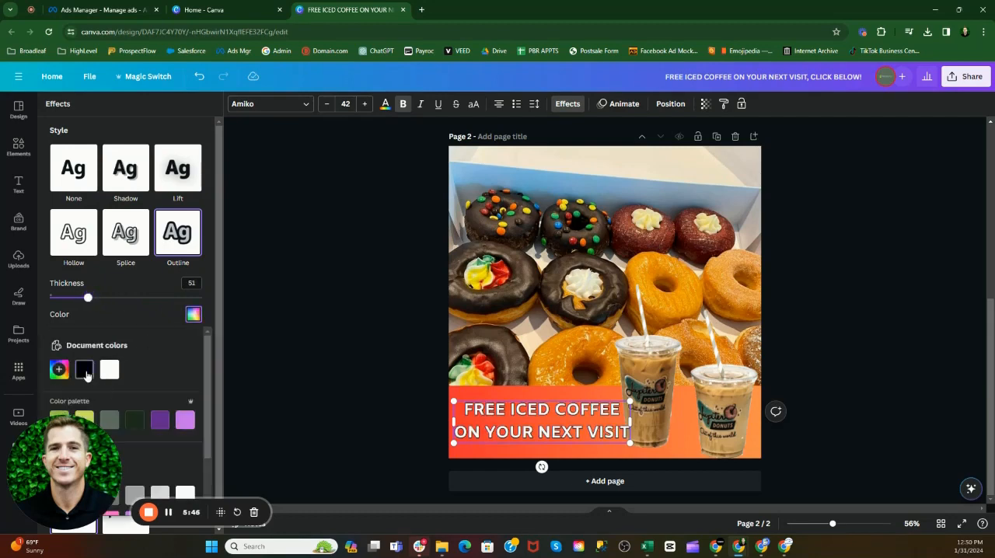
Step: Review the available outline colors and try the custom dark red #792727 on the headline's outline
scroll(151, 310, down, 3)
scroll(161, 424, down, 1)
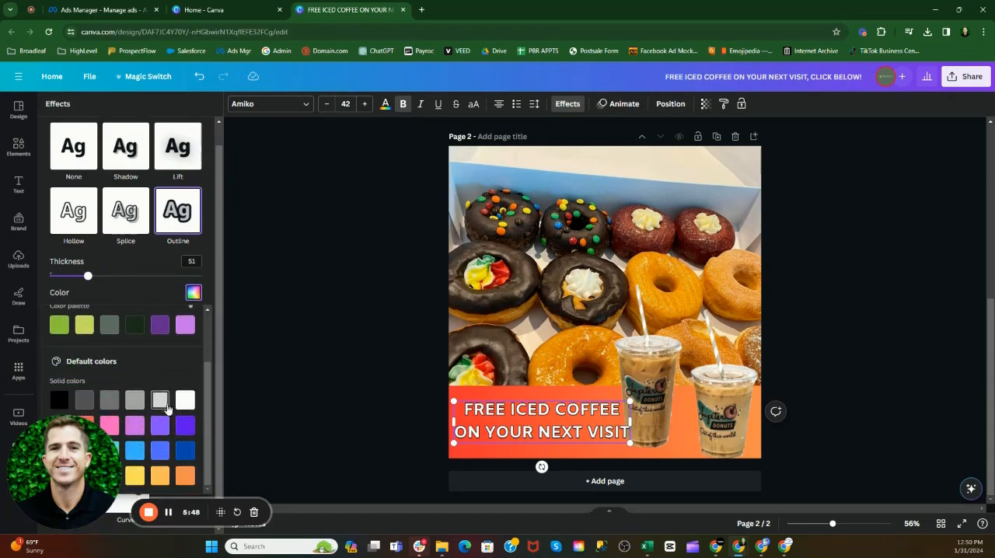
drag(76, 481, 93, 203)
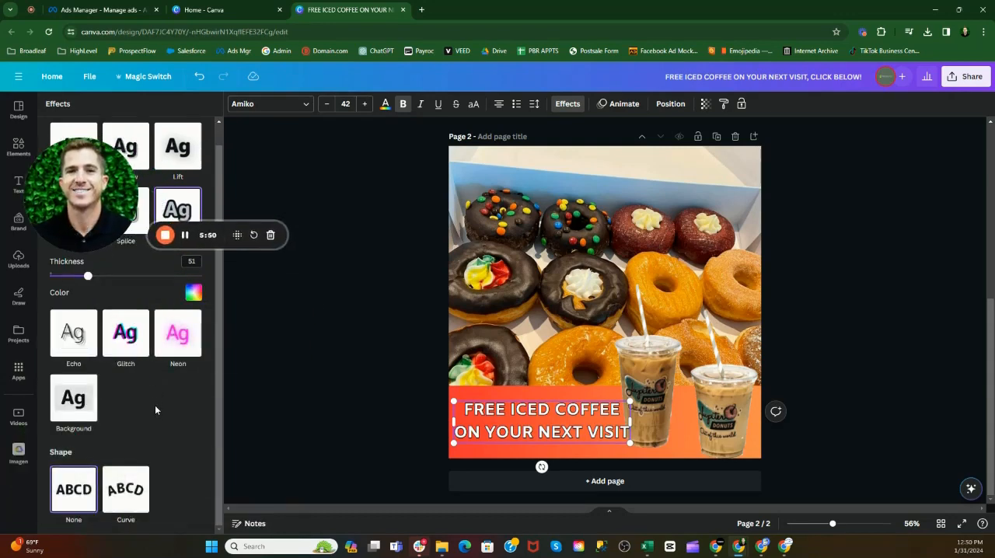
click(193, 293)
scroll(152, 360, down, 1)
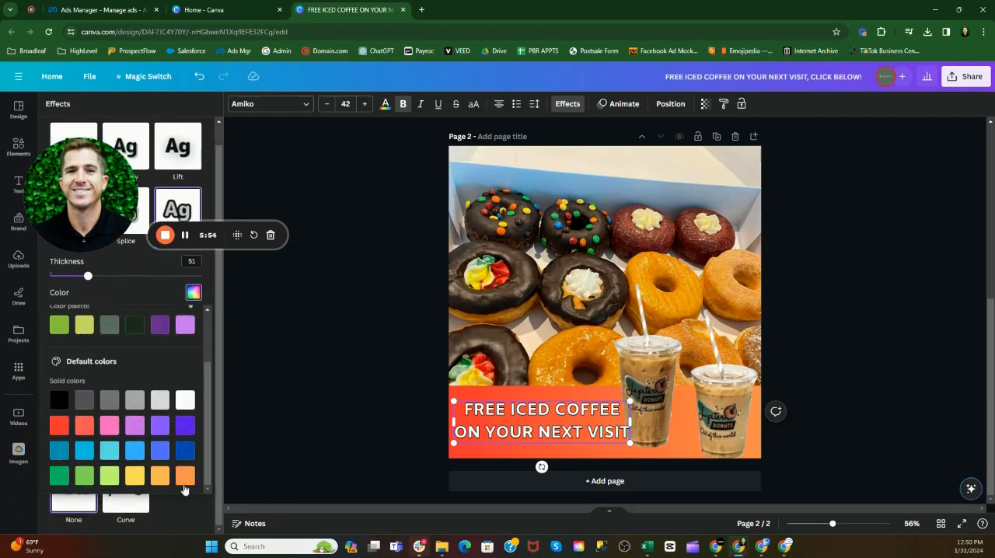
scroll(170, 433, up, 1)
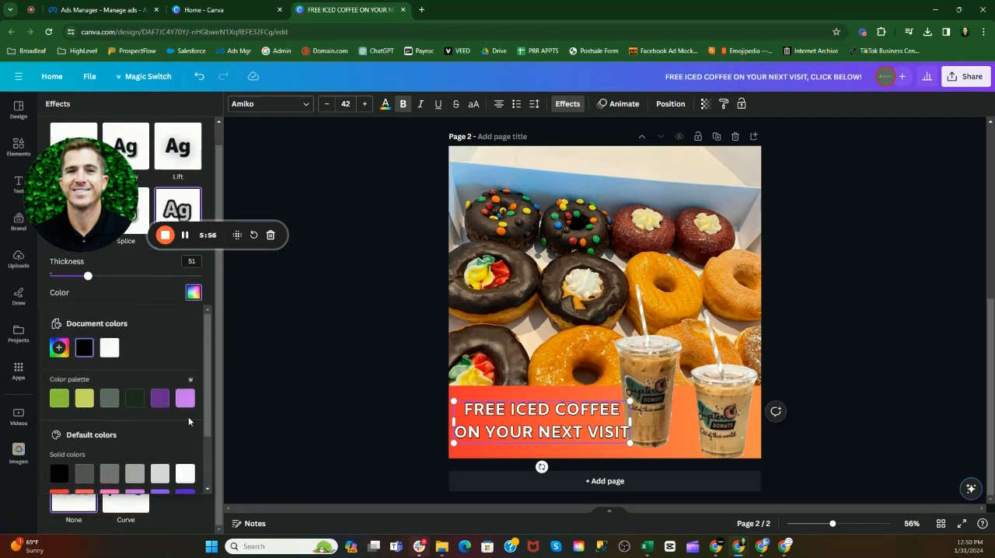
click(62, 351)
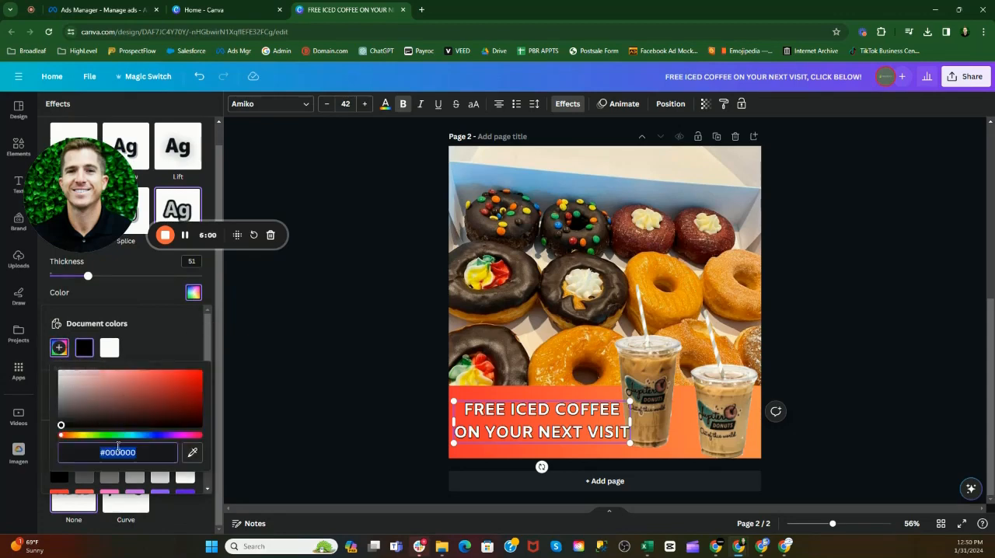
click(131, 394)
click(156, 400)
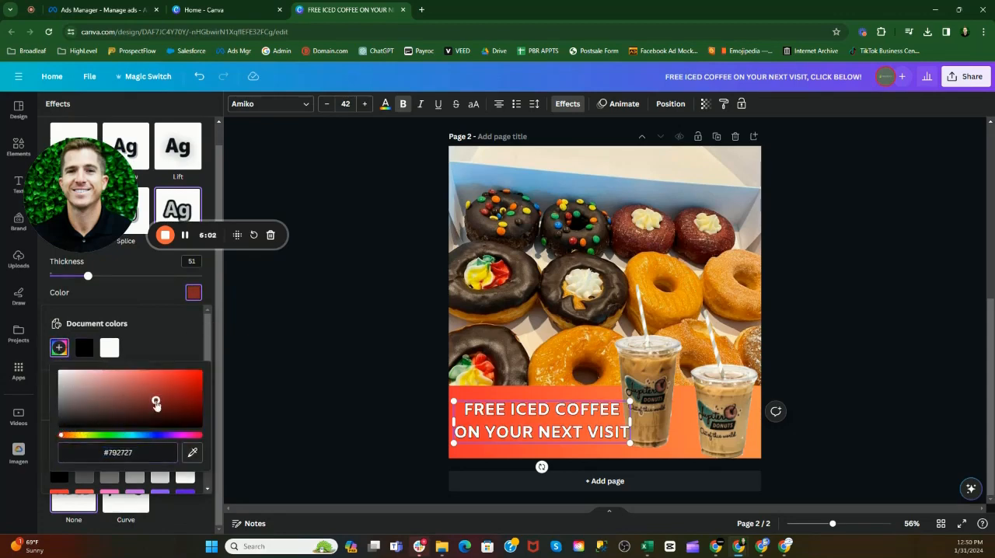
click(159, 341)
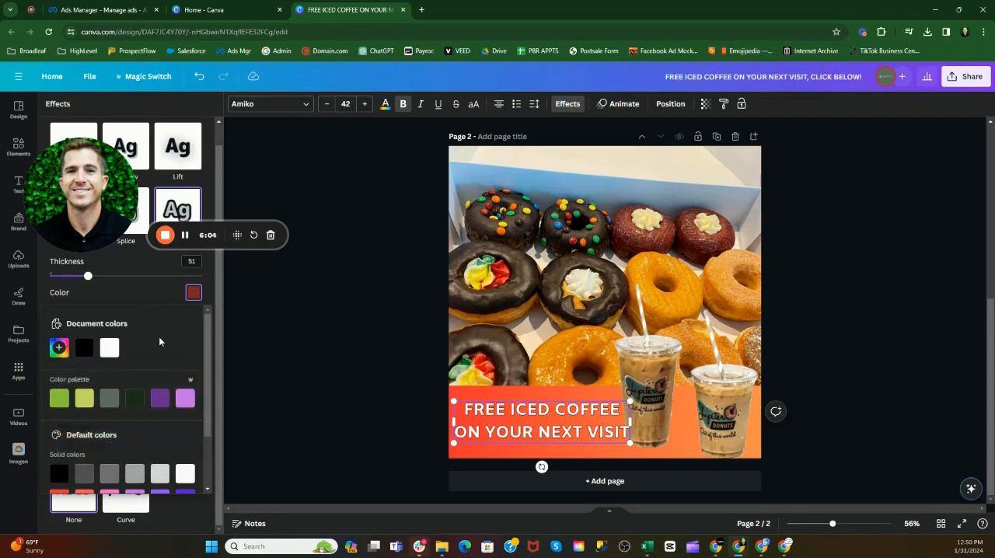
Step: Set the headline's outline color to black and its thickness to 96
click(84, 347)
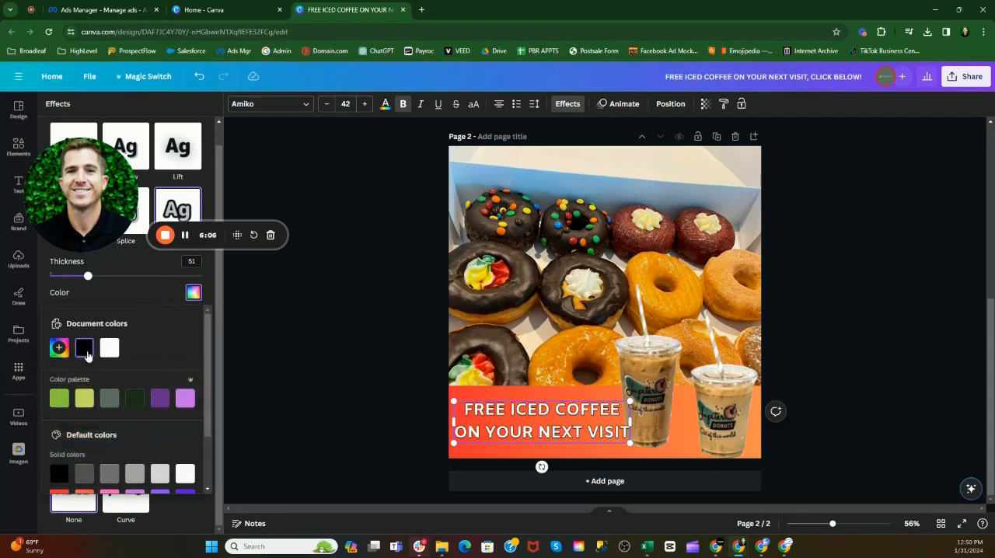
click(87, 280)
drag(87, 280, 123, 286)
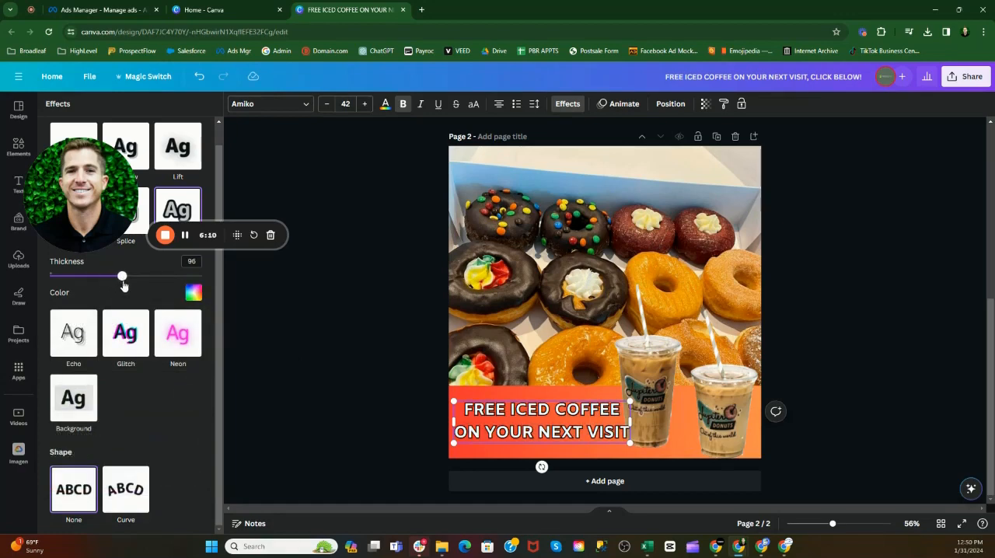
Step: Try the Shadow effect on the page 2 headline, switch it to the Lift effect, and deselect the text
scroll(189, 432, up, 1)
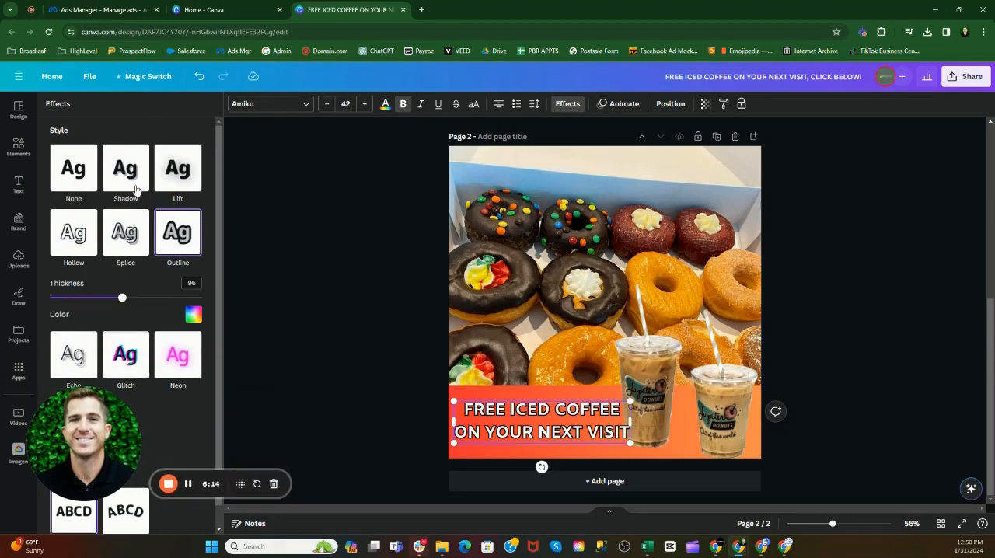
click(133, 173)
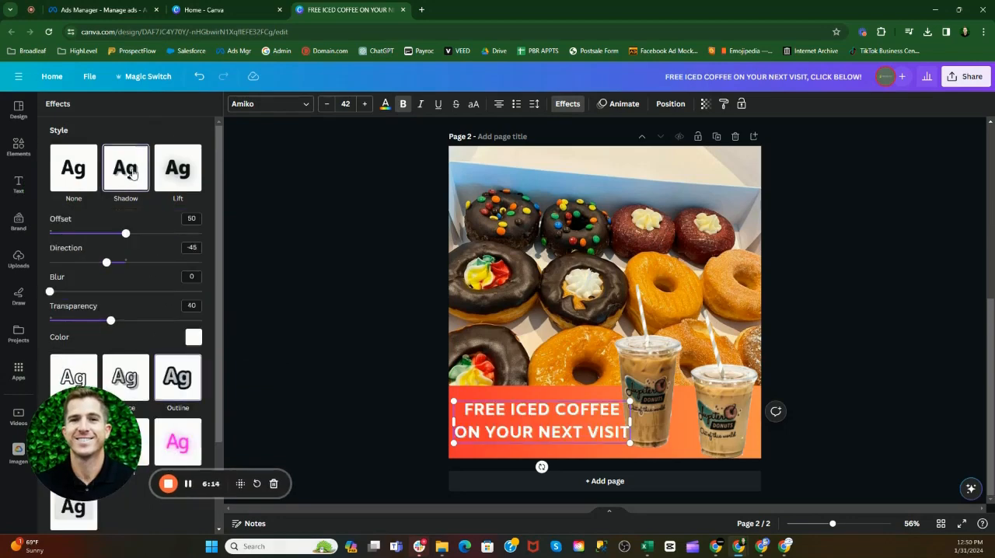
click(177, 168)
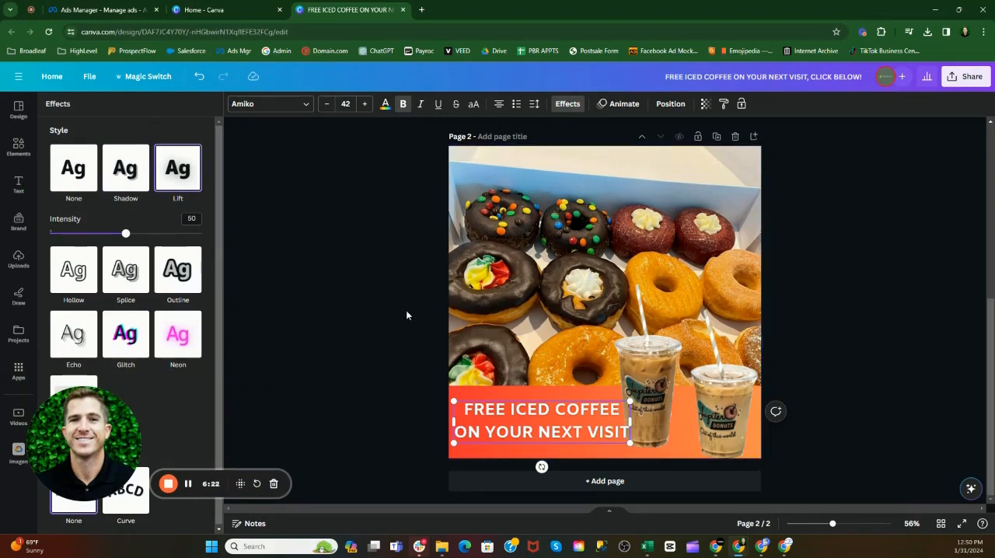
click(842, 348)
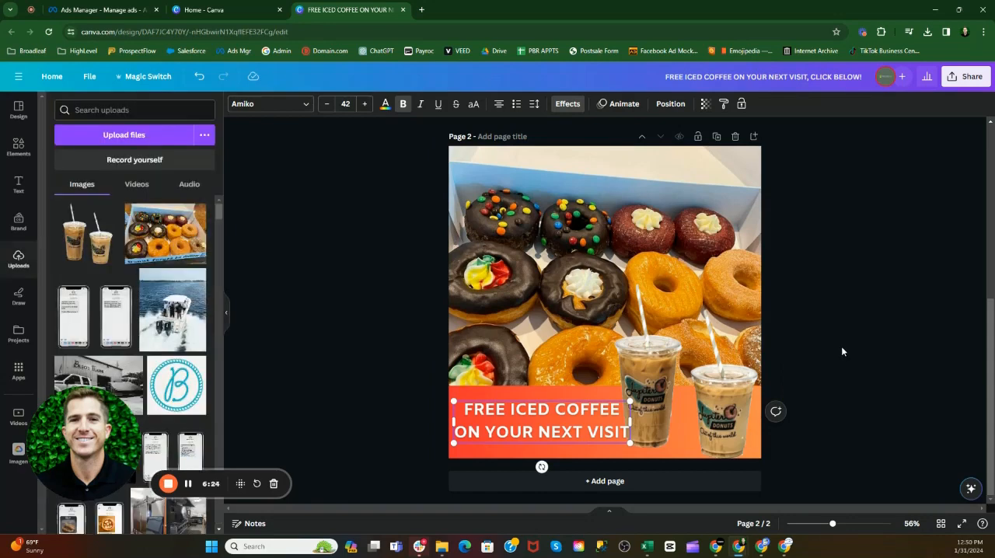
click(844, 347)
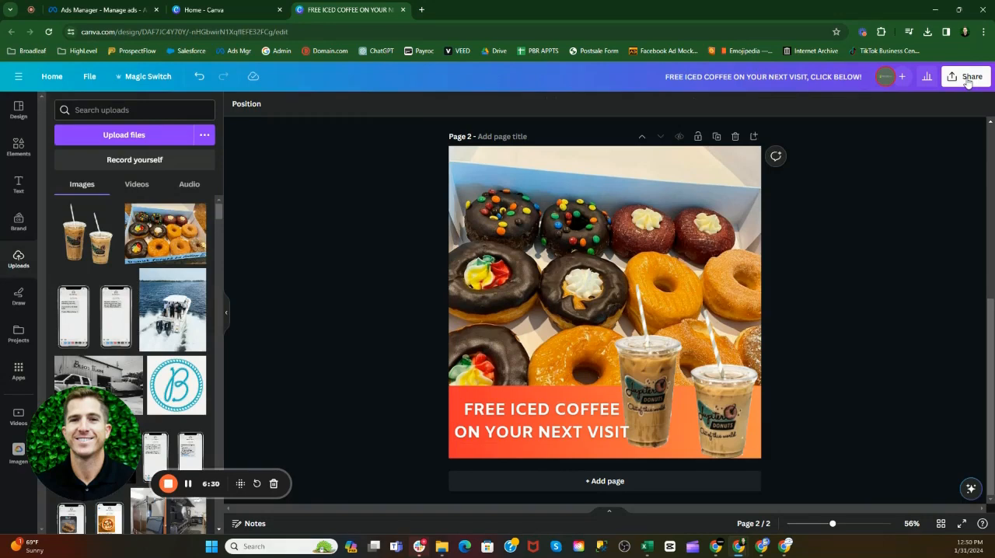
Step: Open the design title for editing
click(770, 77)
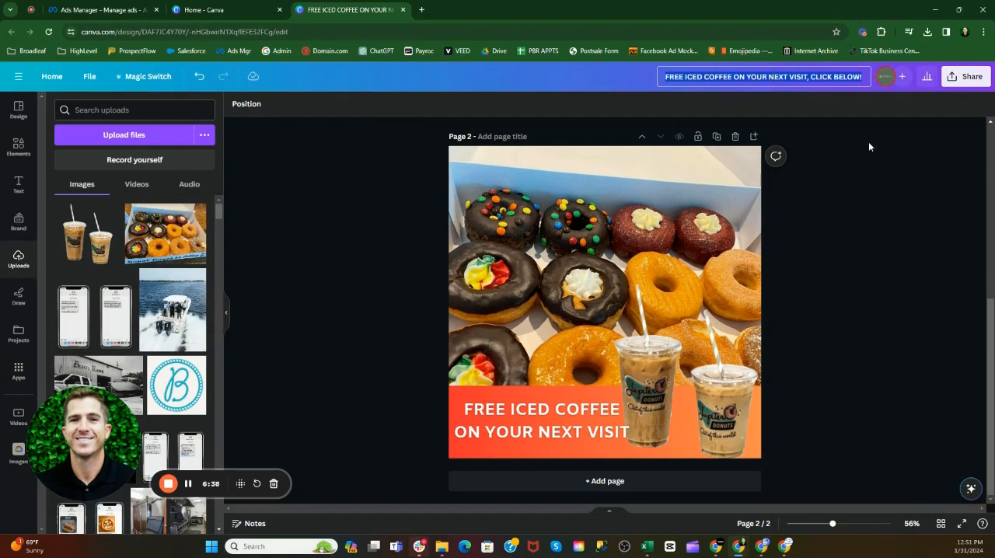
click(791, 77)
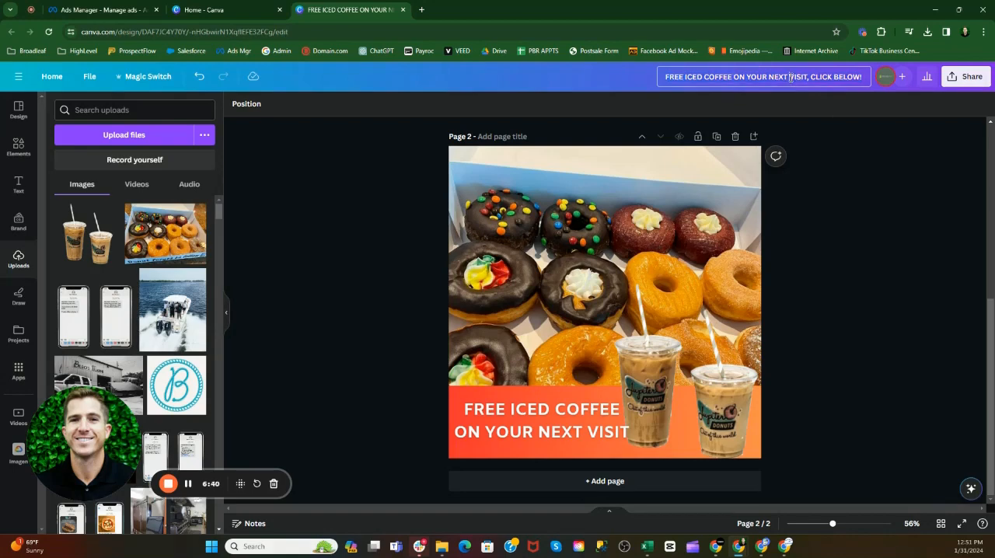
mouse_move(991, 373)
mouse_down()
mouse_move(991, 274)
mouse_move(991, 372)
mouse_up()
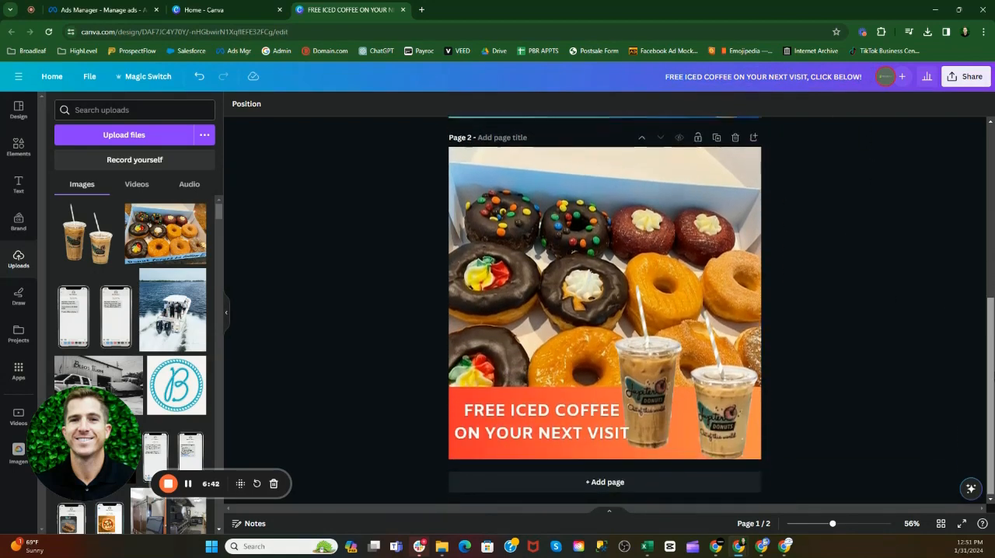
Step: Open the design's sharing options and review the access levels available for the collaboration link
click(969, 77)
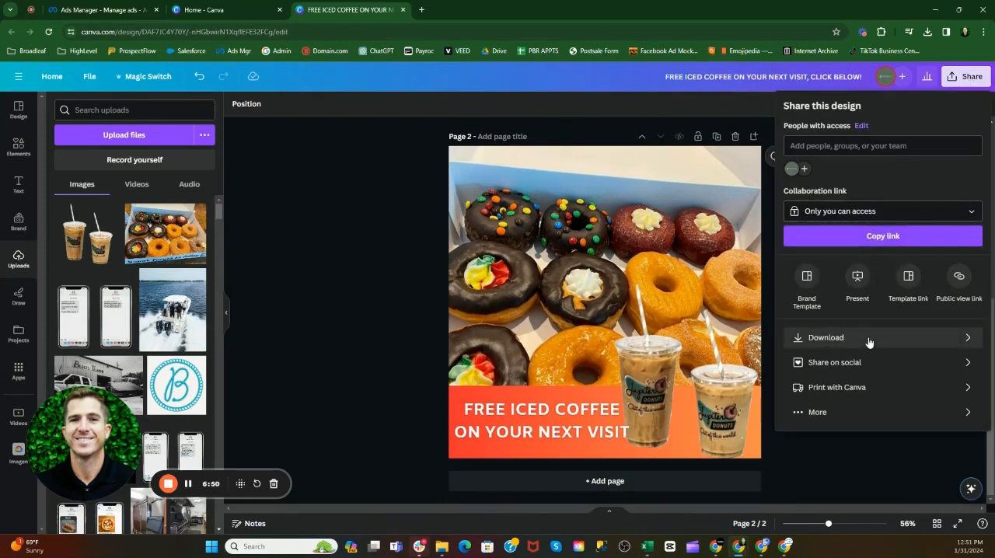
click(881, 215)
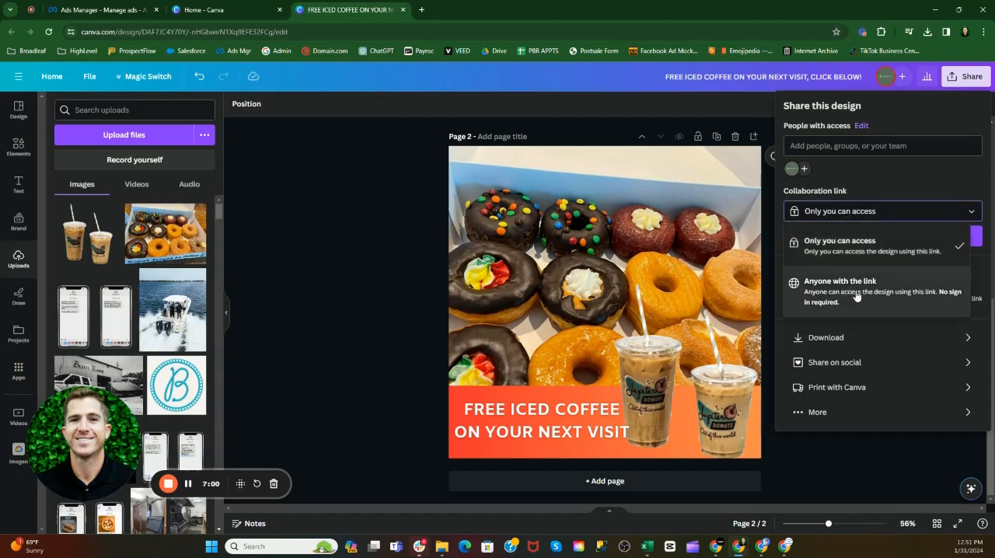
click(903, 185)
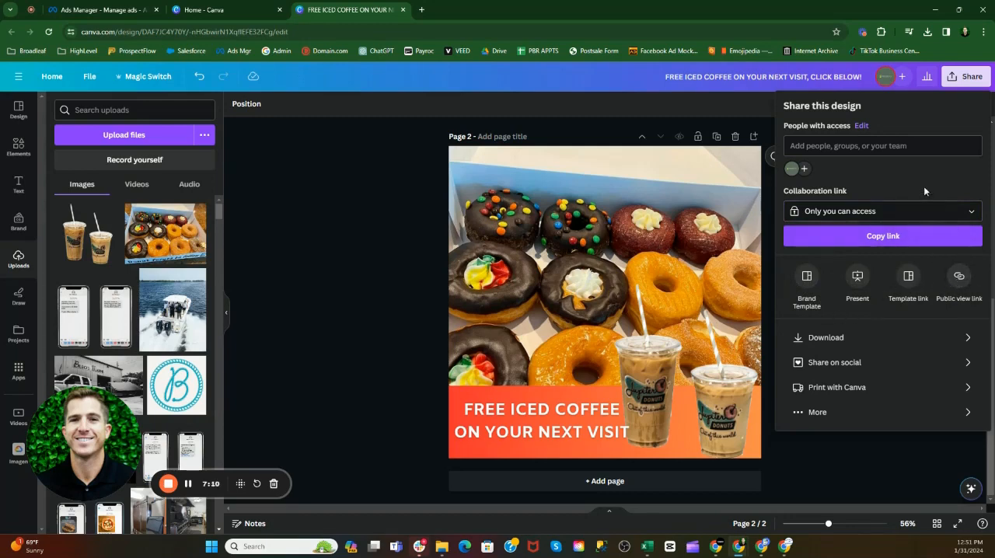
Step: Download only page 2 of the design as a PNG at 1,080 × 1,080 px
click(838, 339)
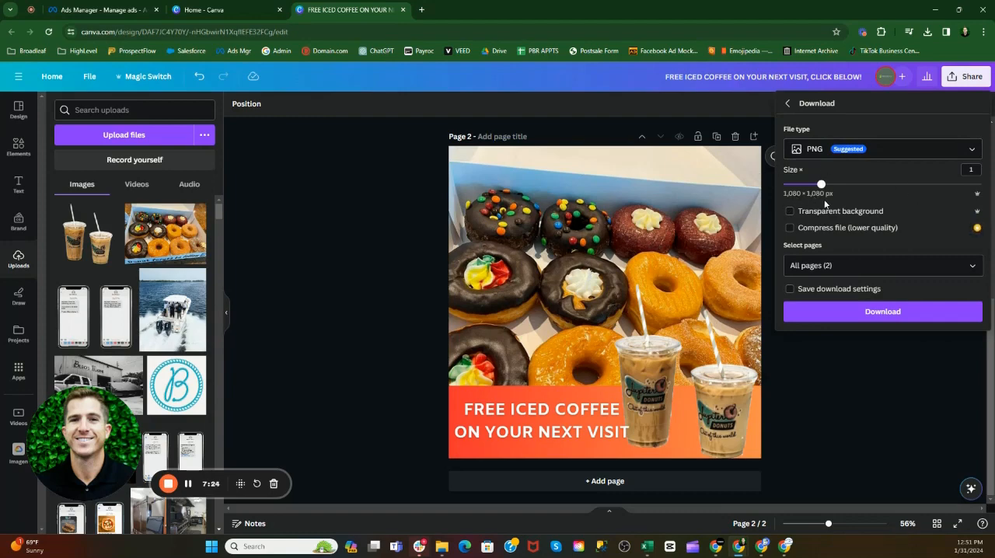
click(813, 216)
click(845, 227)
click(971, 268)
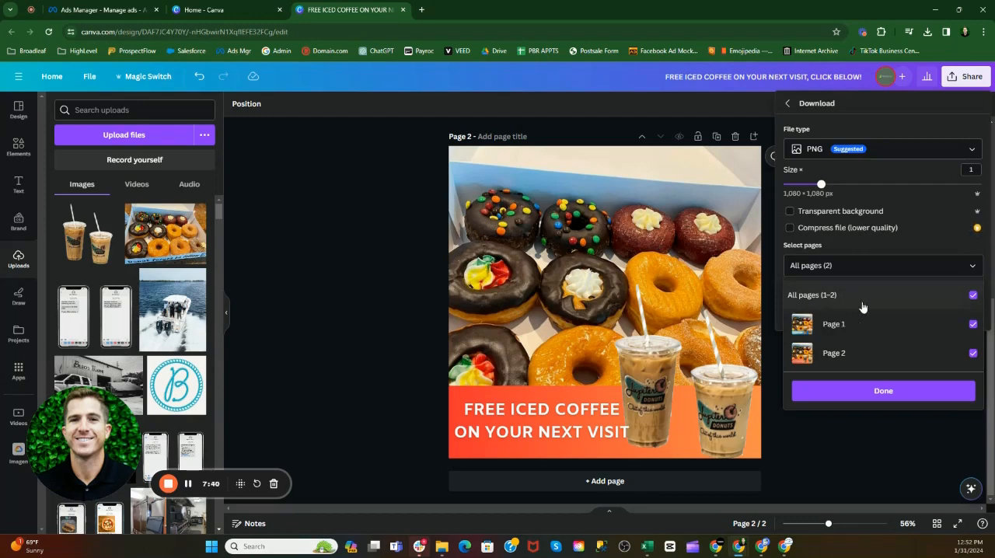
click(973, 296)
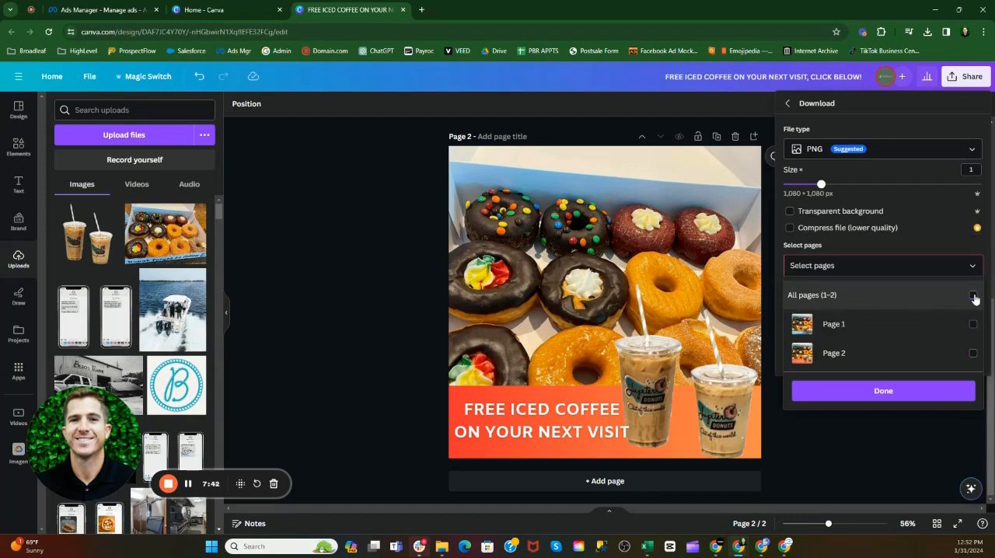
click(973, 355)
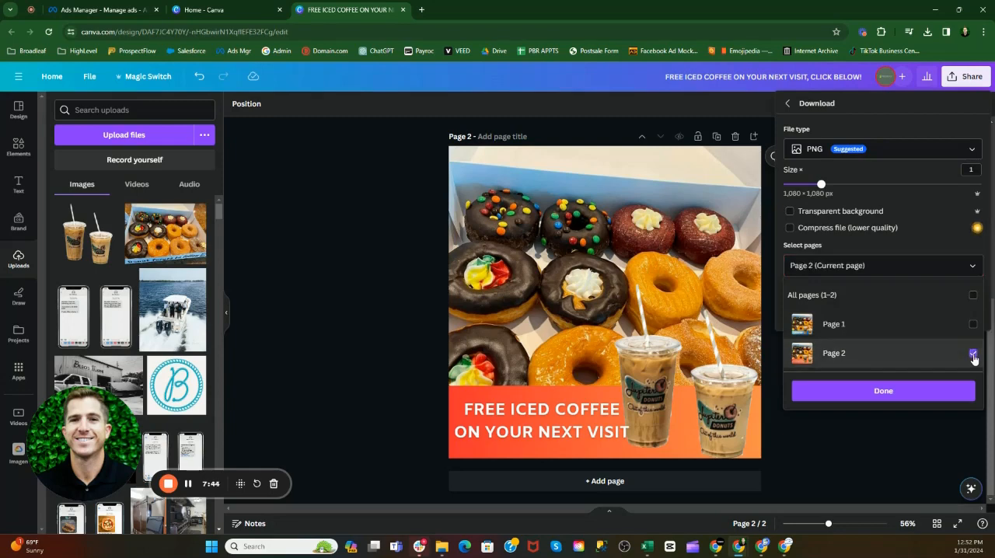
click(878, 391)
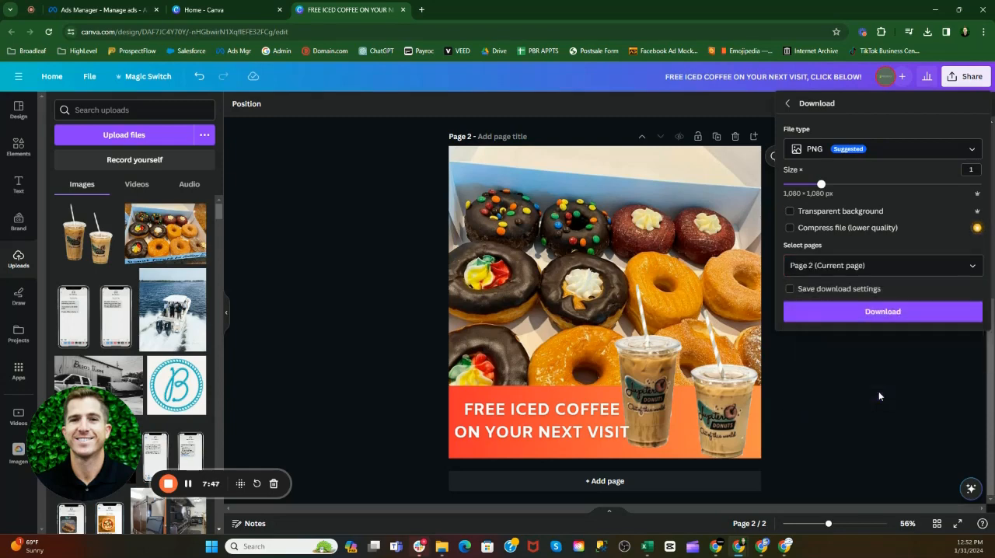
click(885, 311)
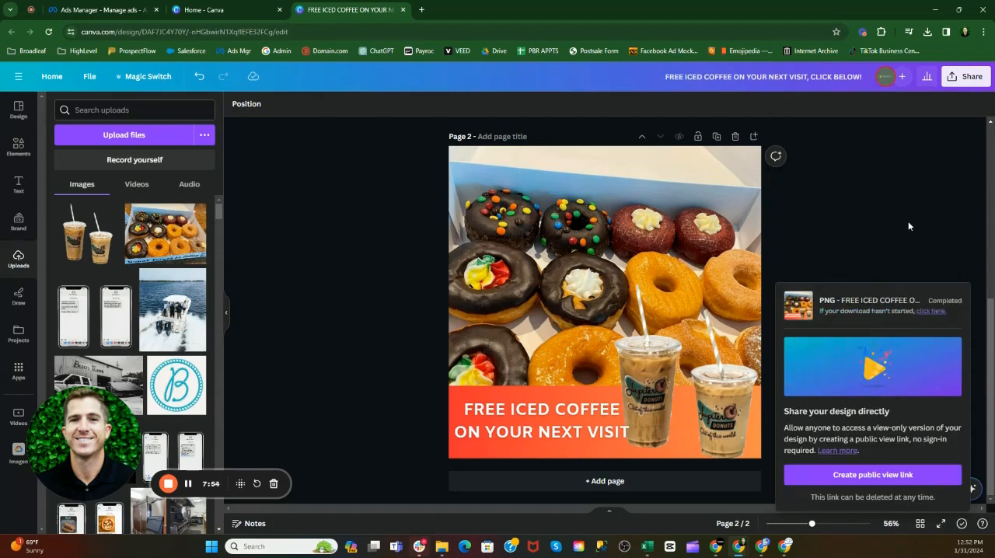
Step: Check the browser's recent downloads, then switch to File Explorer and locate the downloaded ad image in the Downloads folder
click(928, 32)
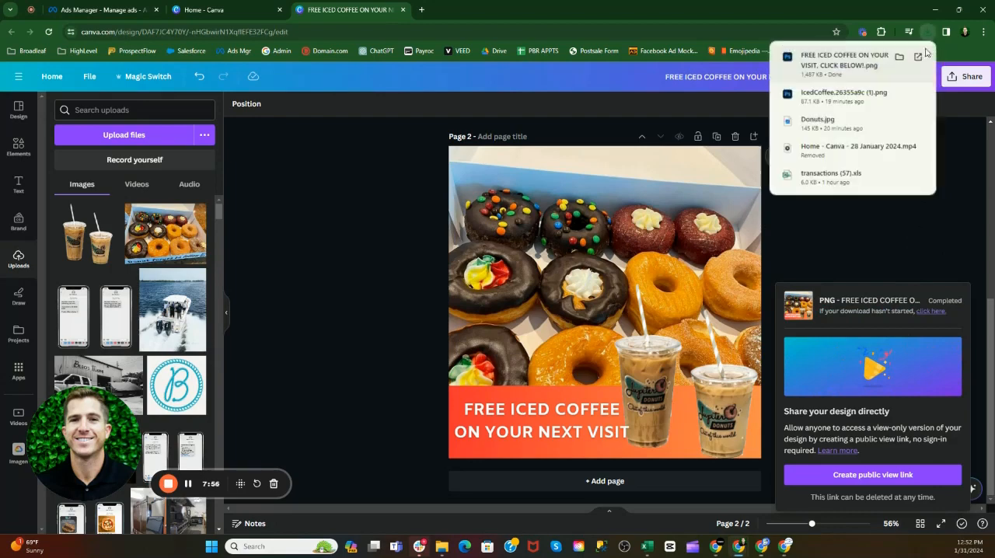
click(907, 222)
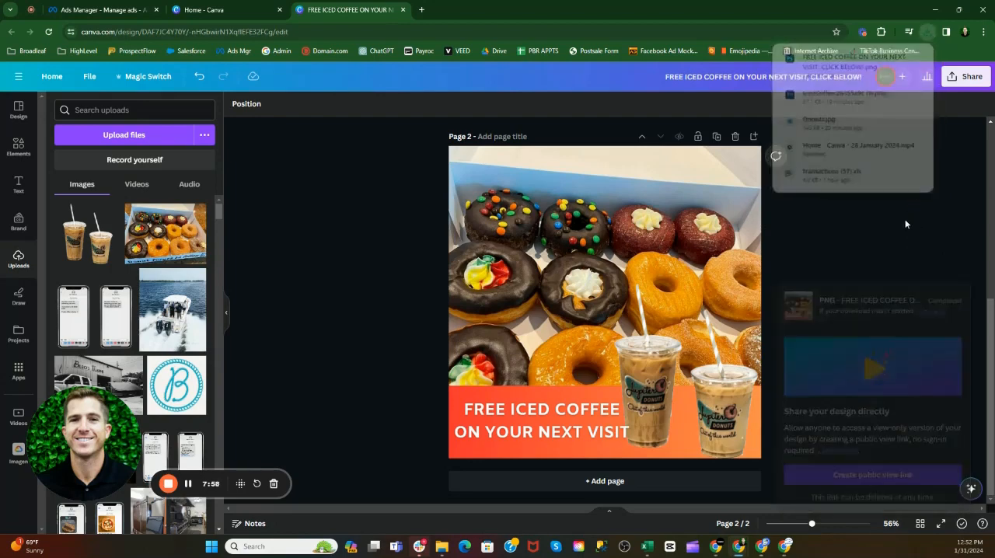
click(440, 552)
click(427, 345)
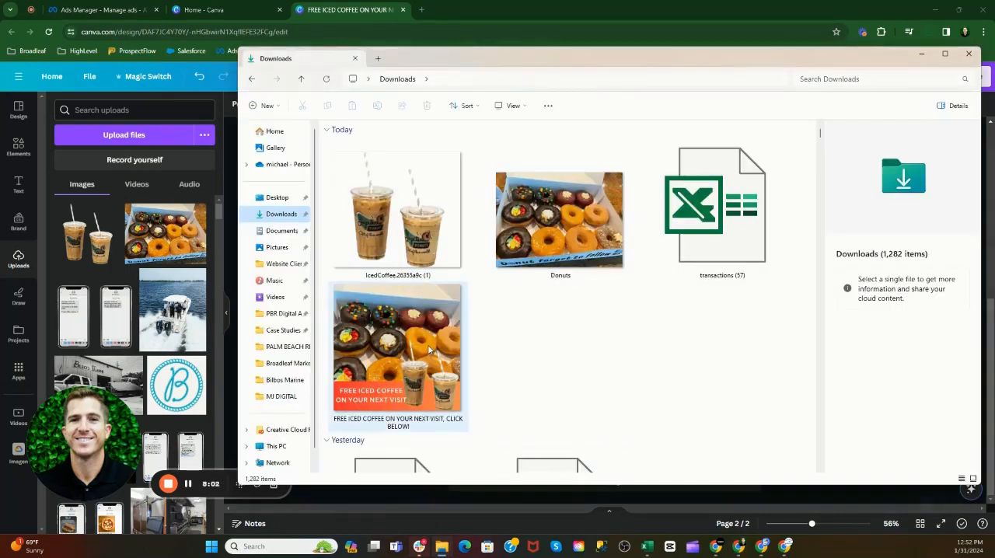